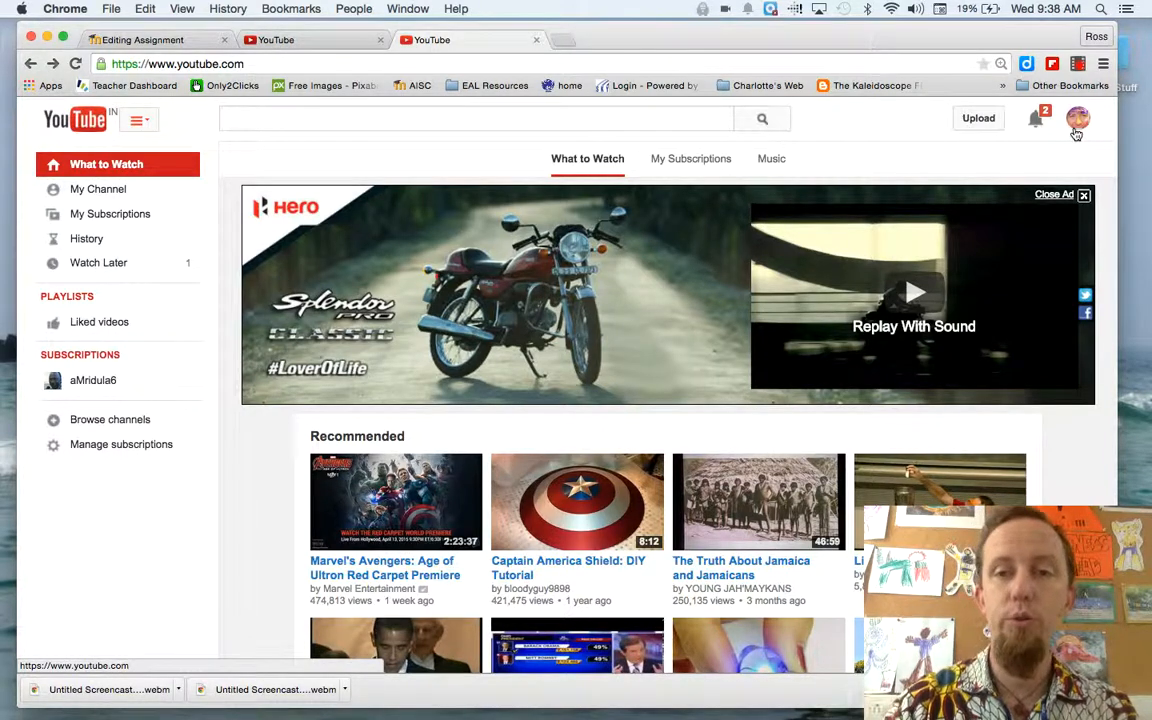
# Open Creator Studio from the account menu and open the video My Hometown: Salisbury EAP 1
pyautogui.click(1078, 121)
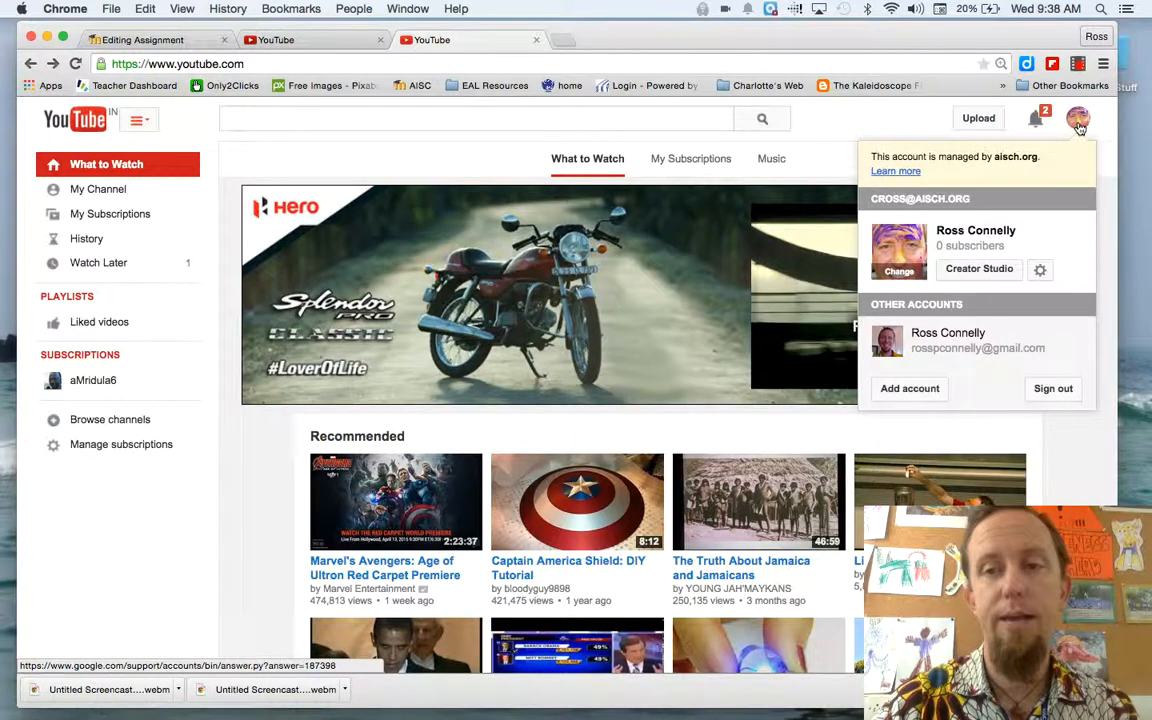
pyautogui.click(985, 275)
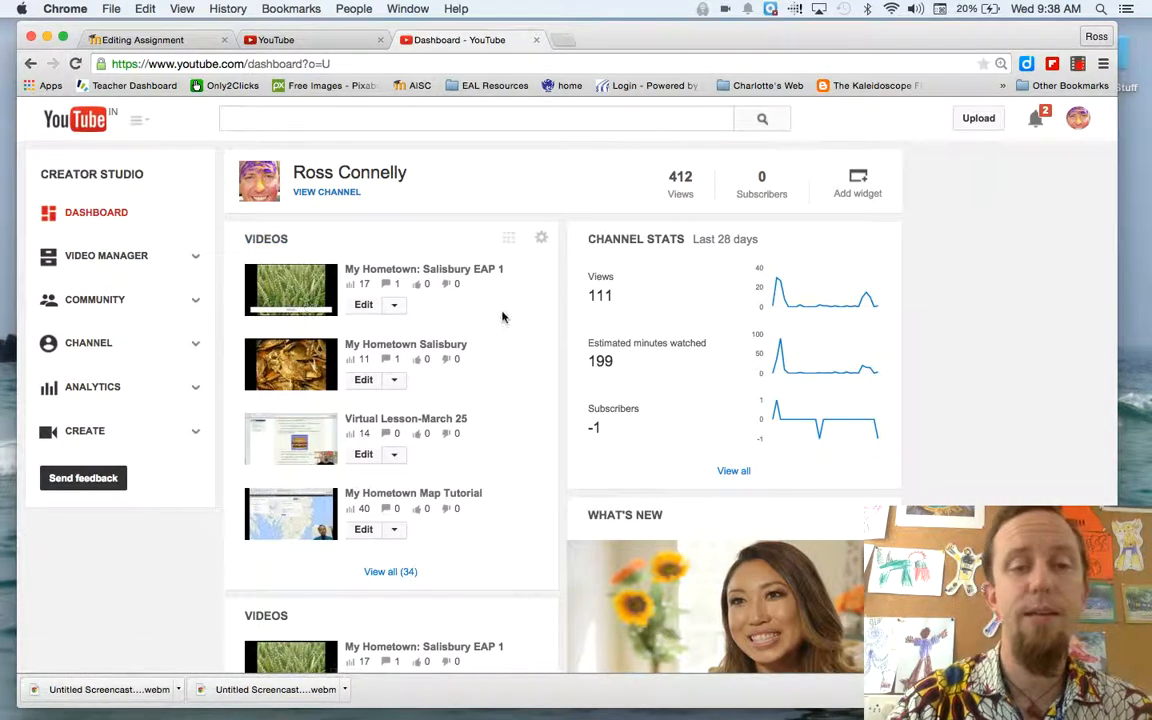
pyautogui.click(307, 287)
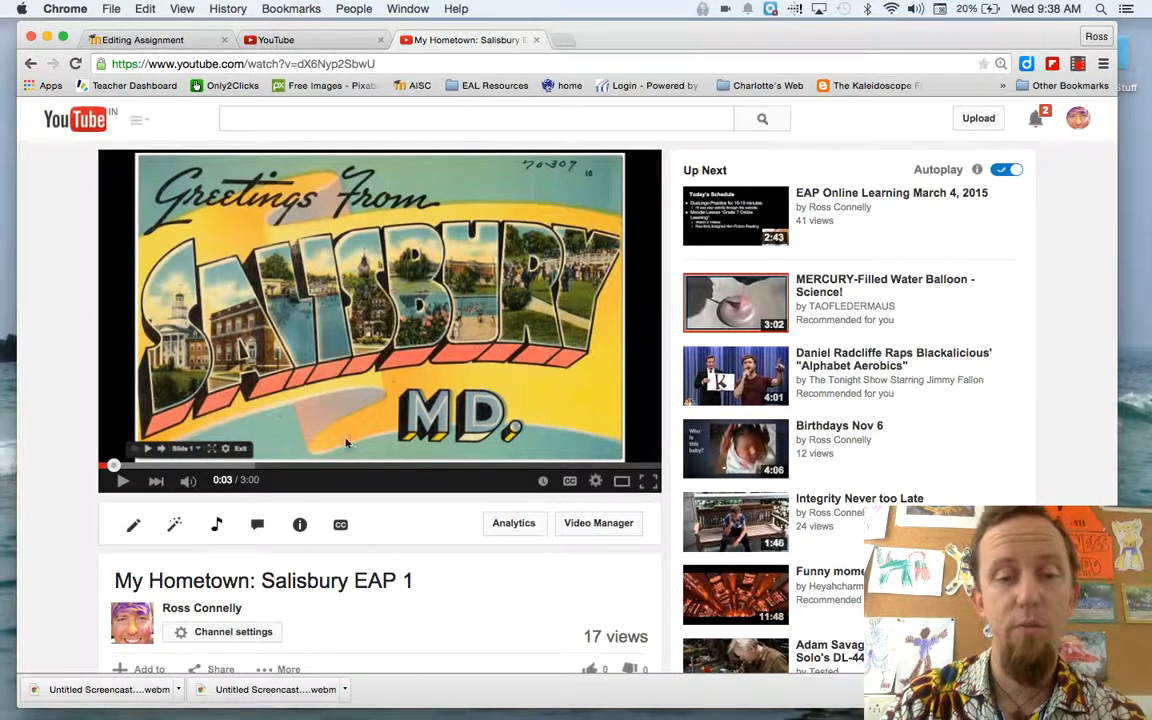
# Open the video's captions editor and set the video language to English
pyautogui.click(341, 526)
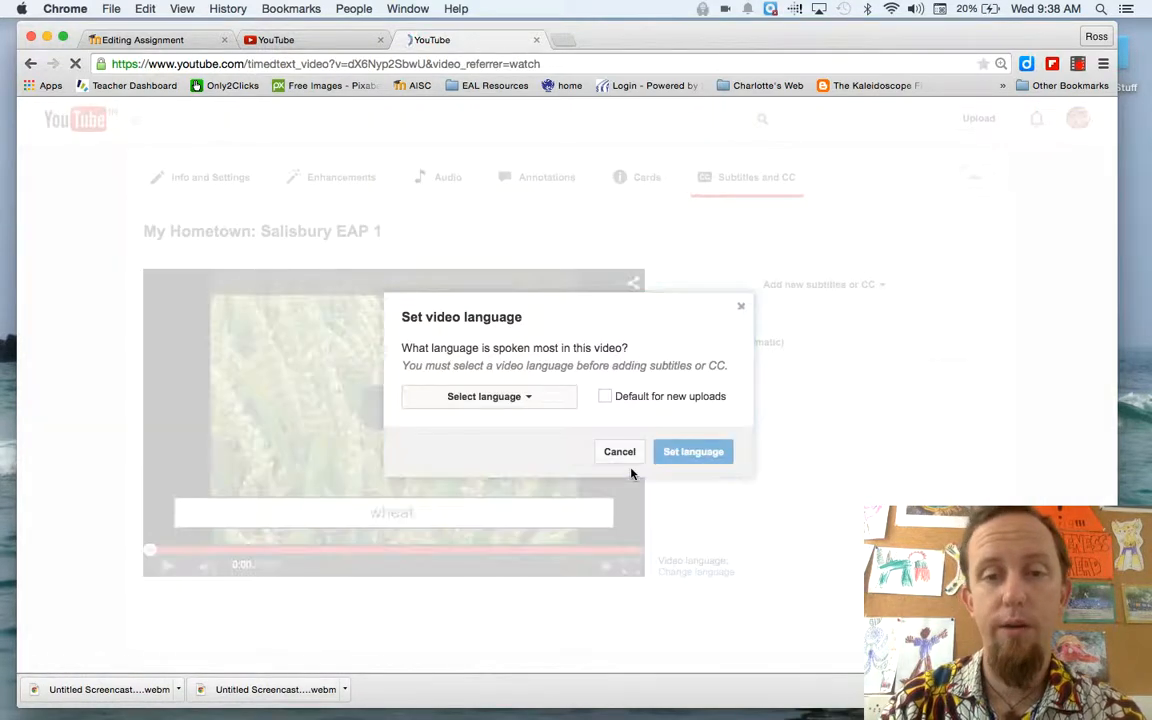
pyautogui.click(538, 396)
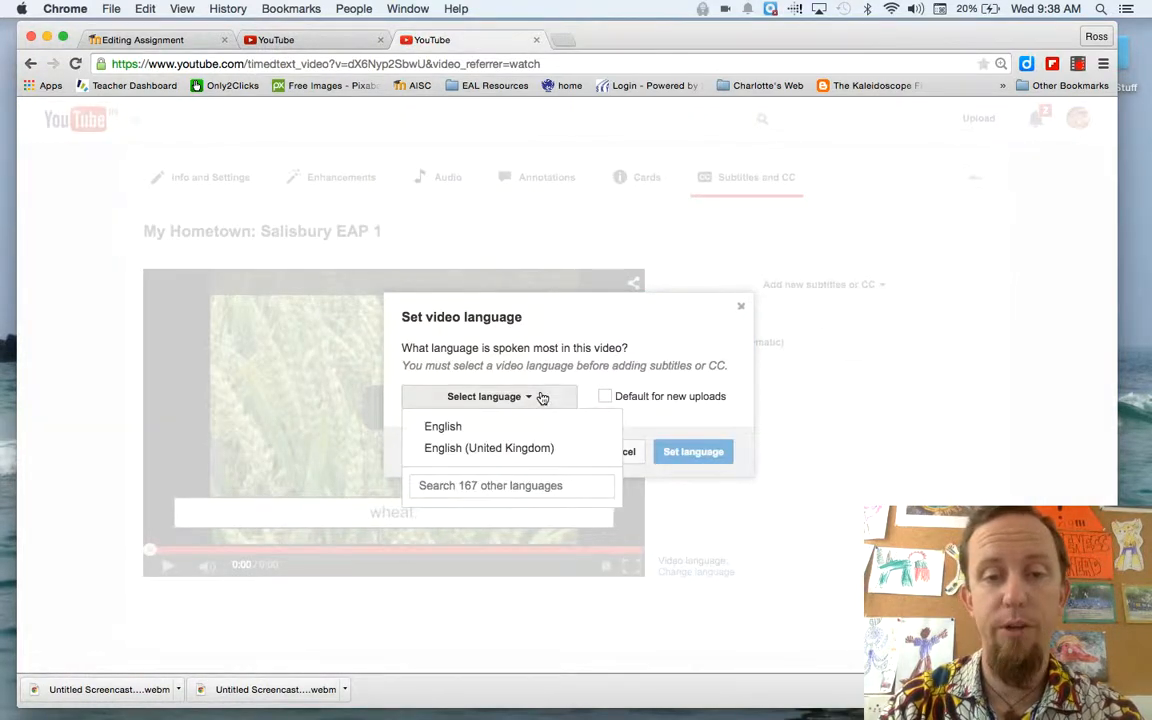
pyautogui.click(446, 430)
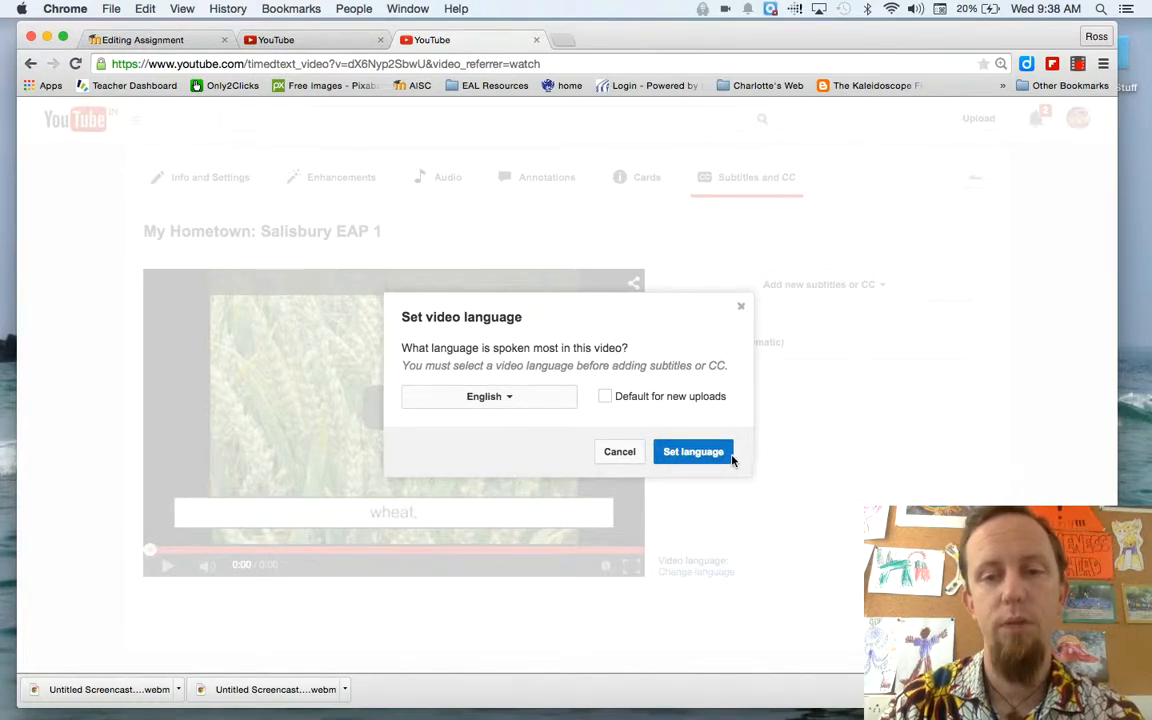
pyautogui.click(698, 456)
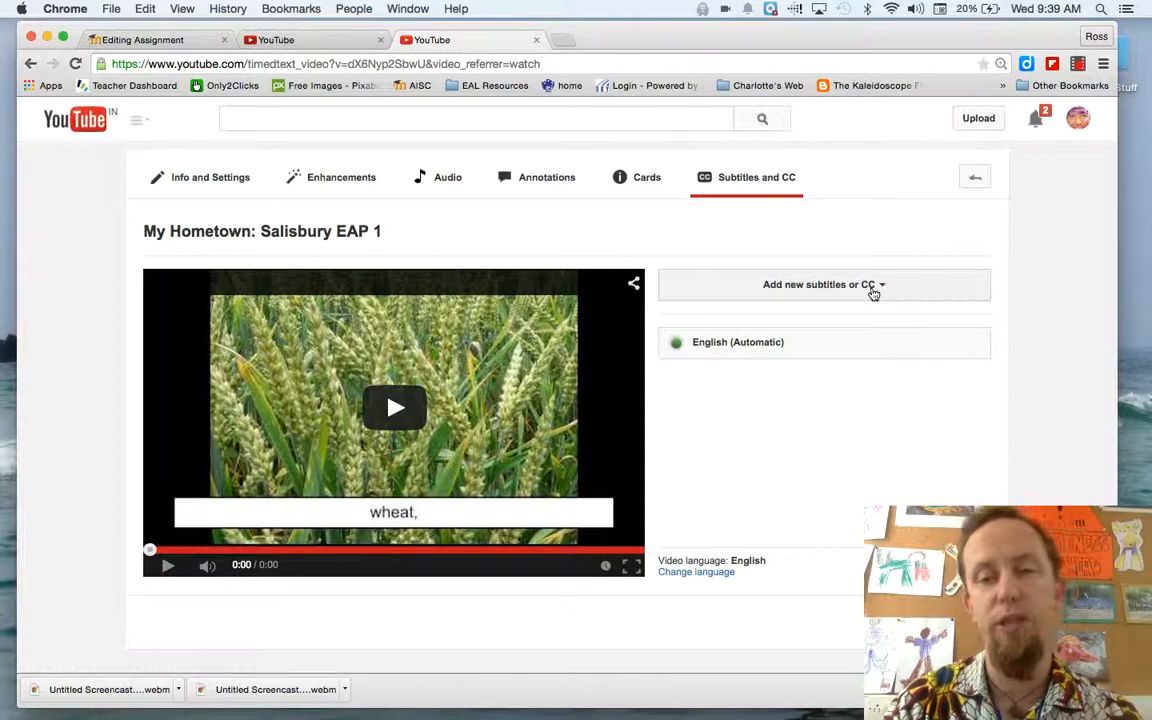
# Add new English subtitles using the create new subtitles or CC method
pyautogui.click(873, 287)
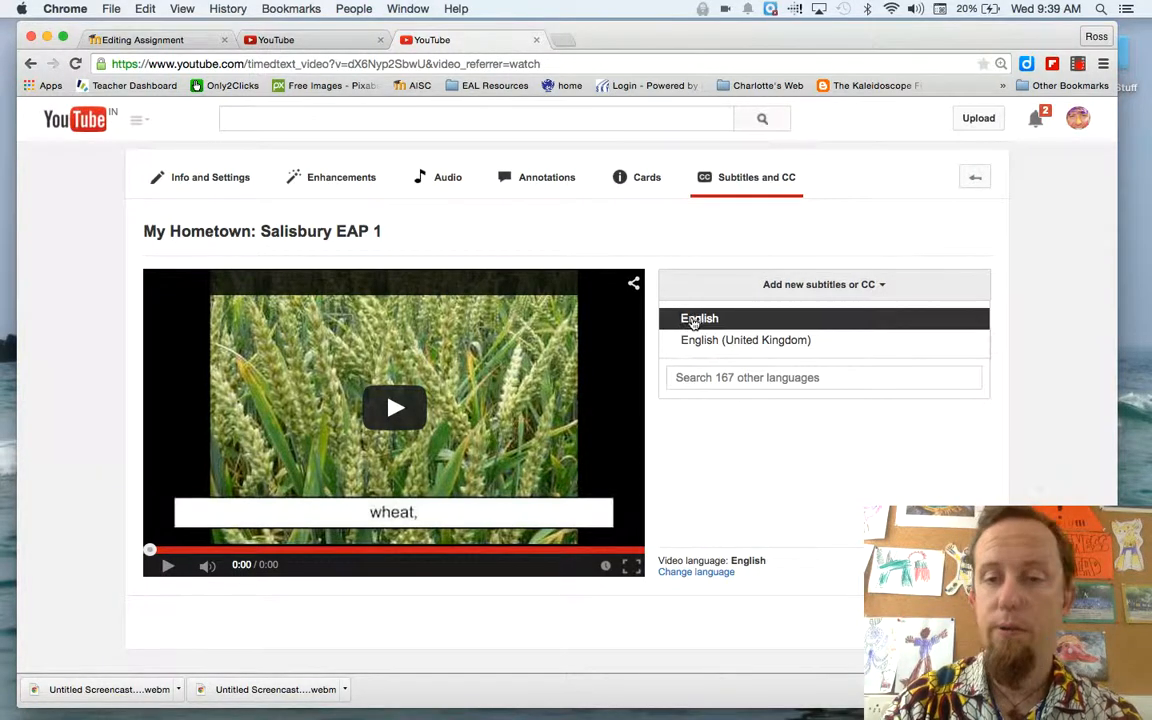
pyautogui.click(694, 320)
pyautogui.click(845, 290)
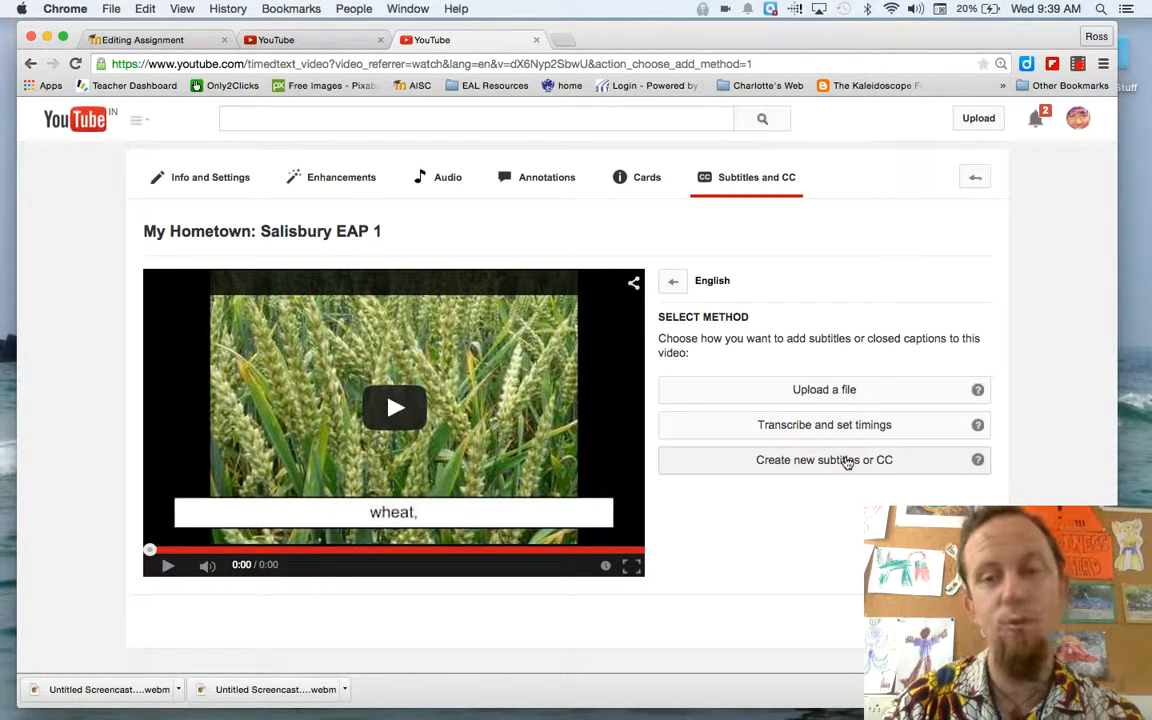
pyautogui.click(819, 466)
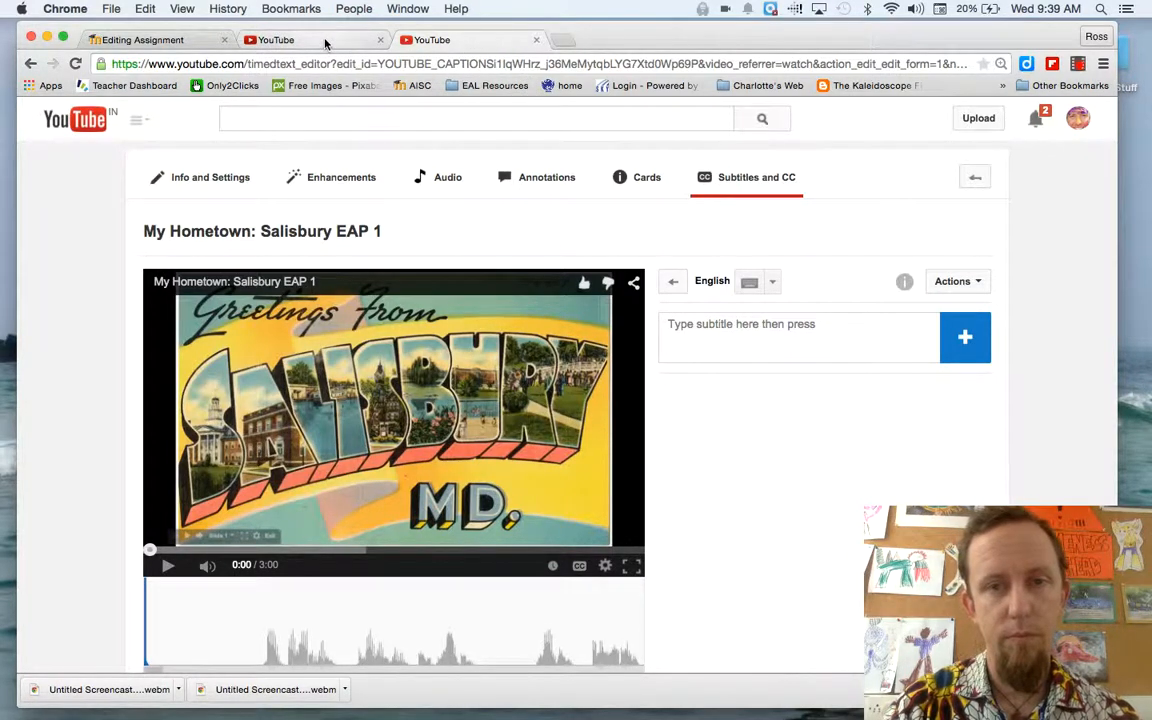
# Play the video and add a first subtitle giving the speaker's full name and that the hometown is Salisbury
pyautogui.click(683, 325)
pyautogui.click(167, 566)
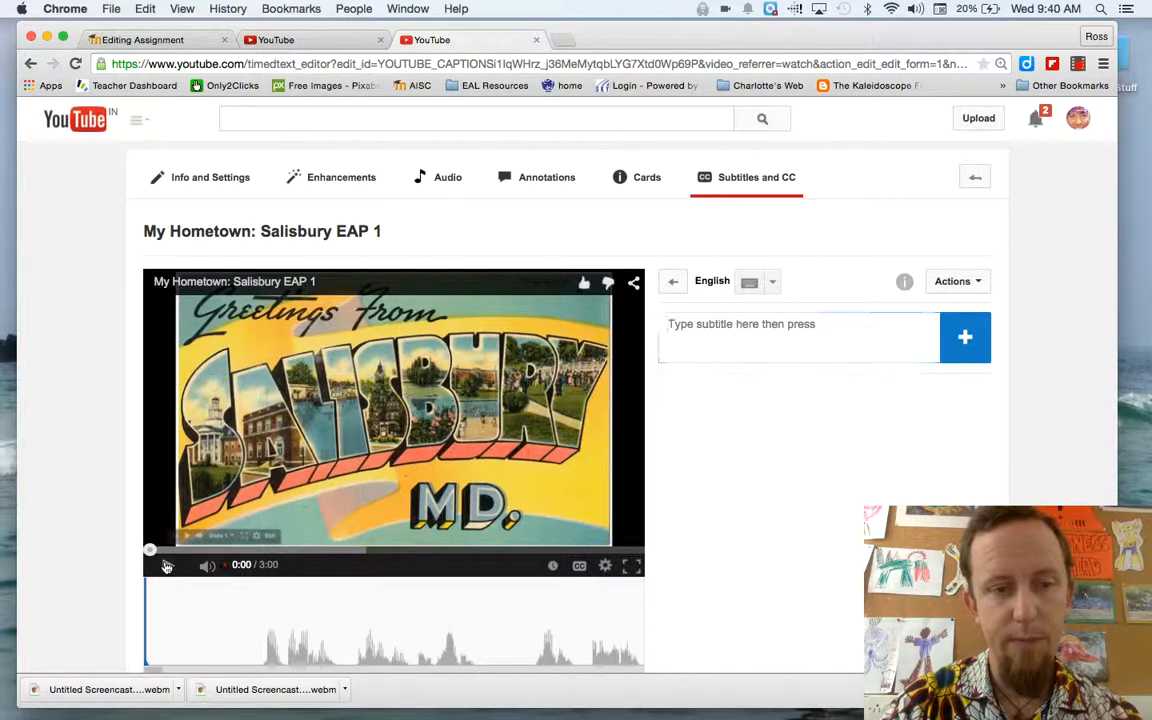
pyautogui.click(688, 336)
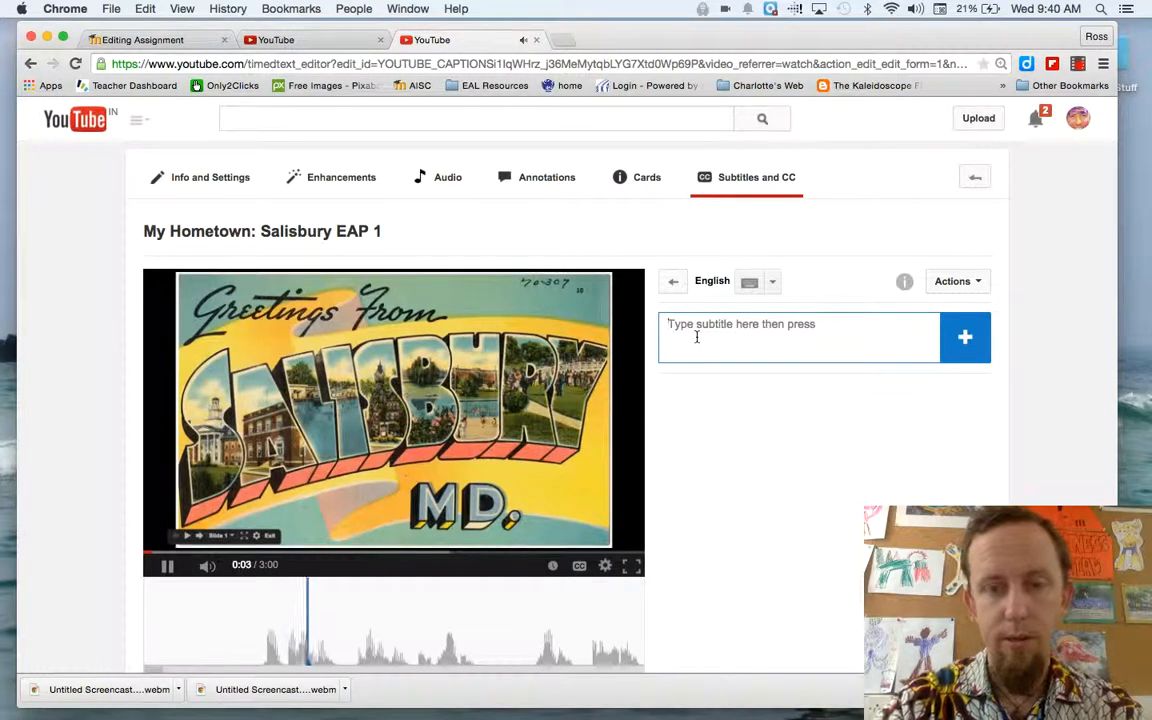
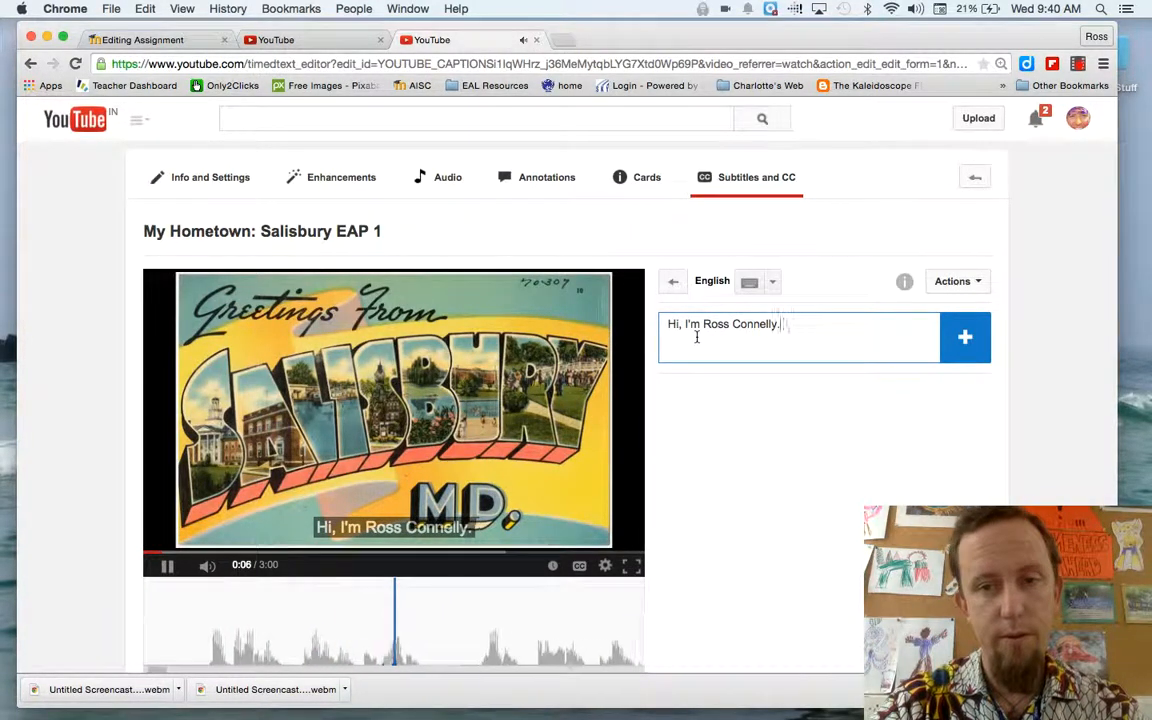
pyautogui.write('and my hom')
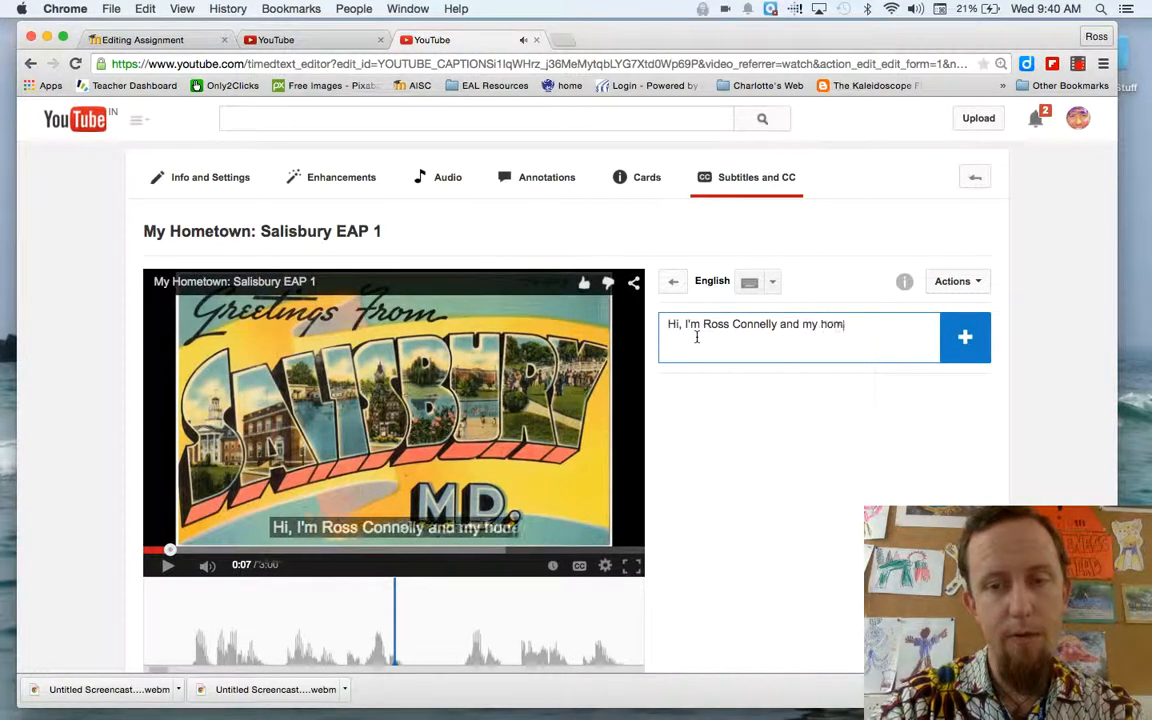
pyautogui.write('etown is S')
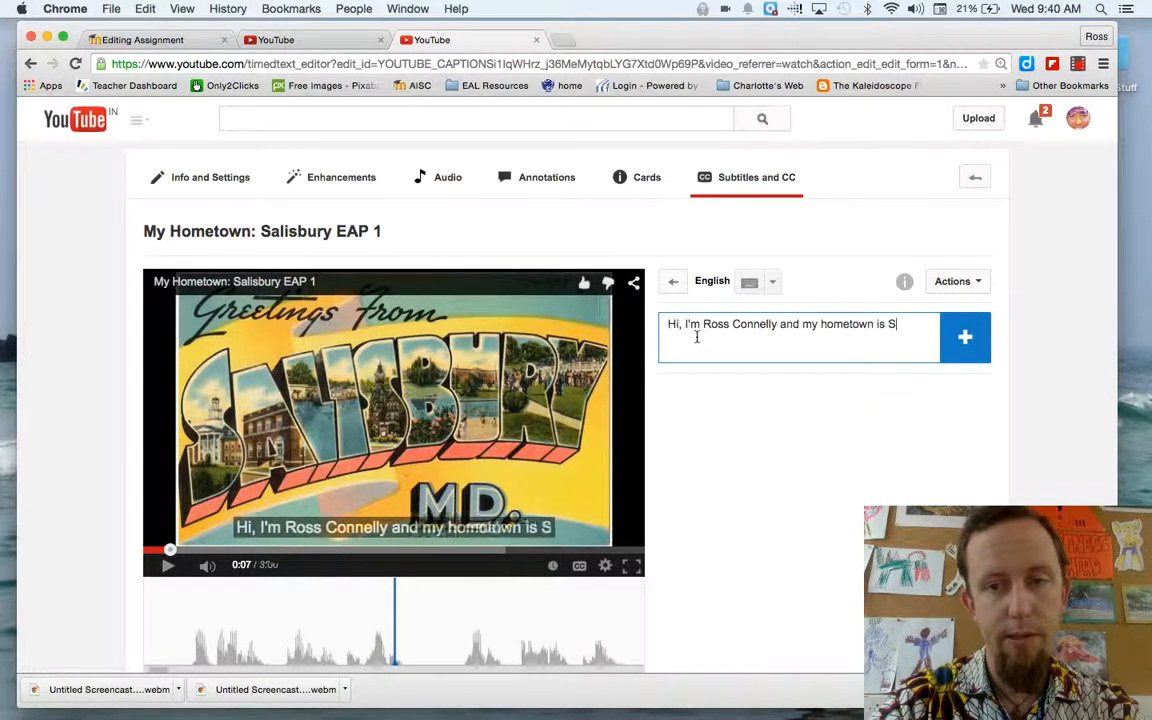
pyautogui.write('alisbury.')
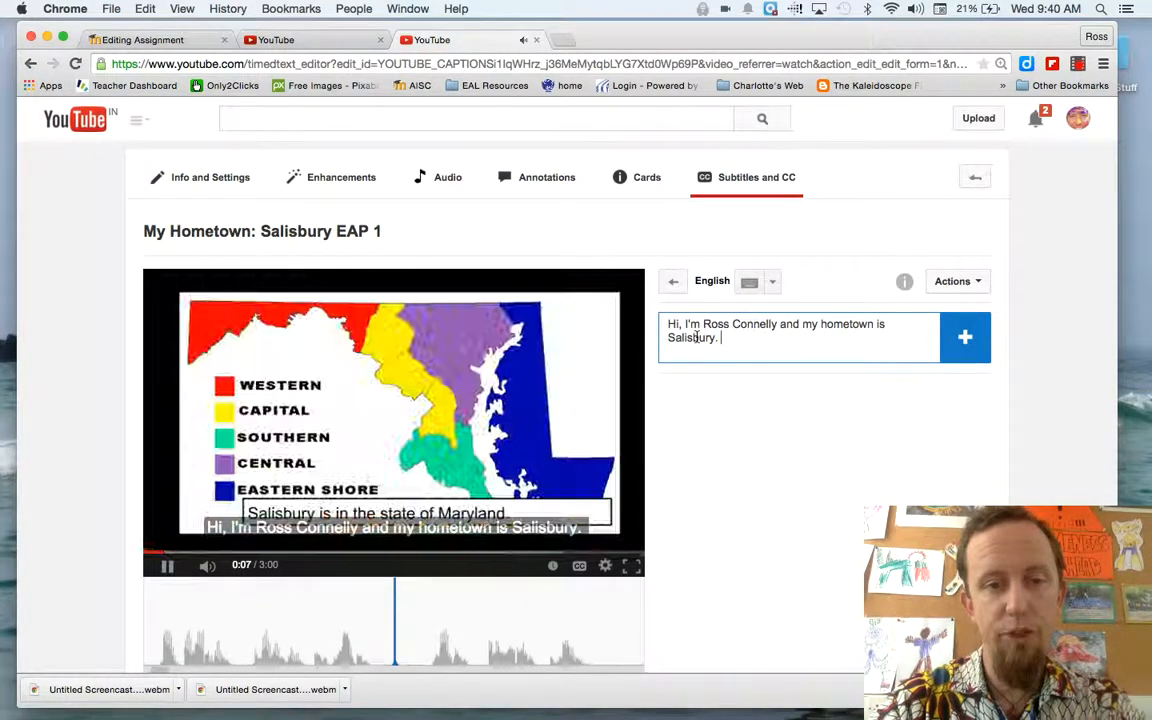
pyautogui.press('Return')
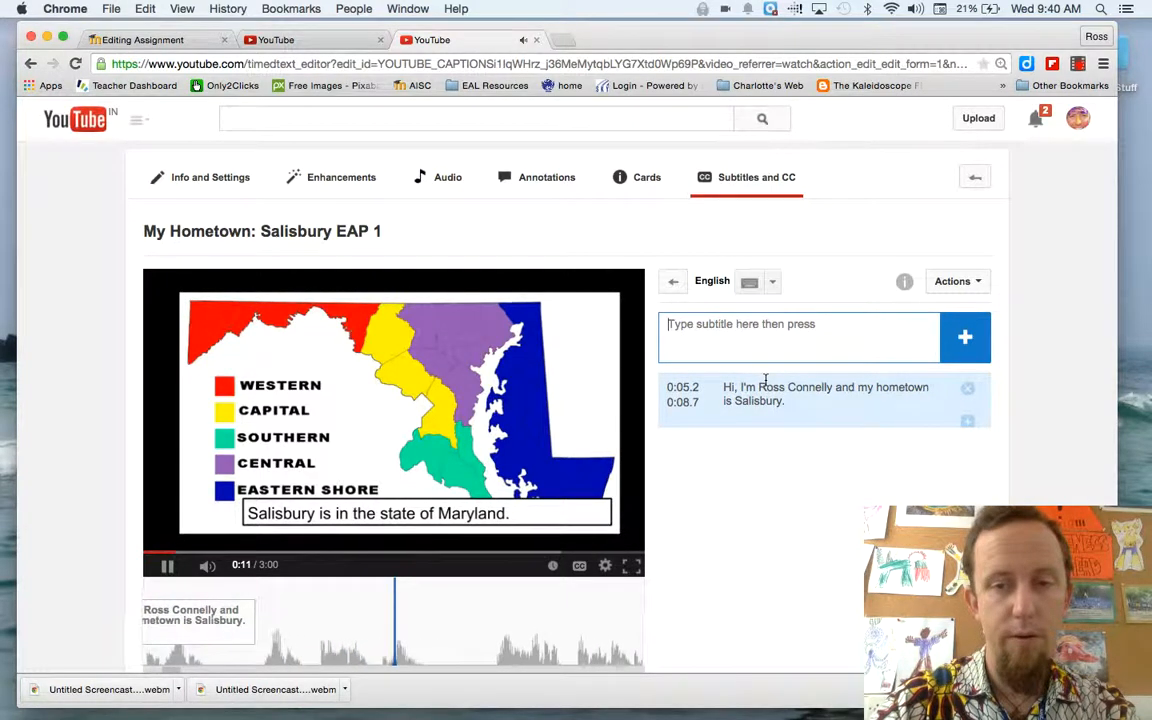
# Replay the matching part of the video and add a second subtitle "Salisbury is in the state of Maryland."
pyautogui.write('Salisbury is a')
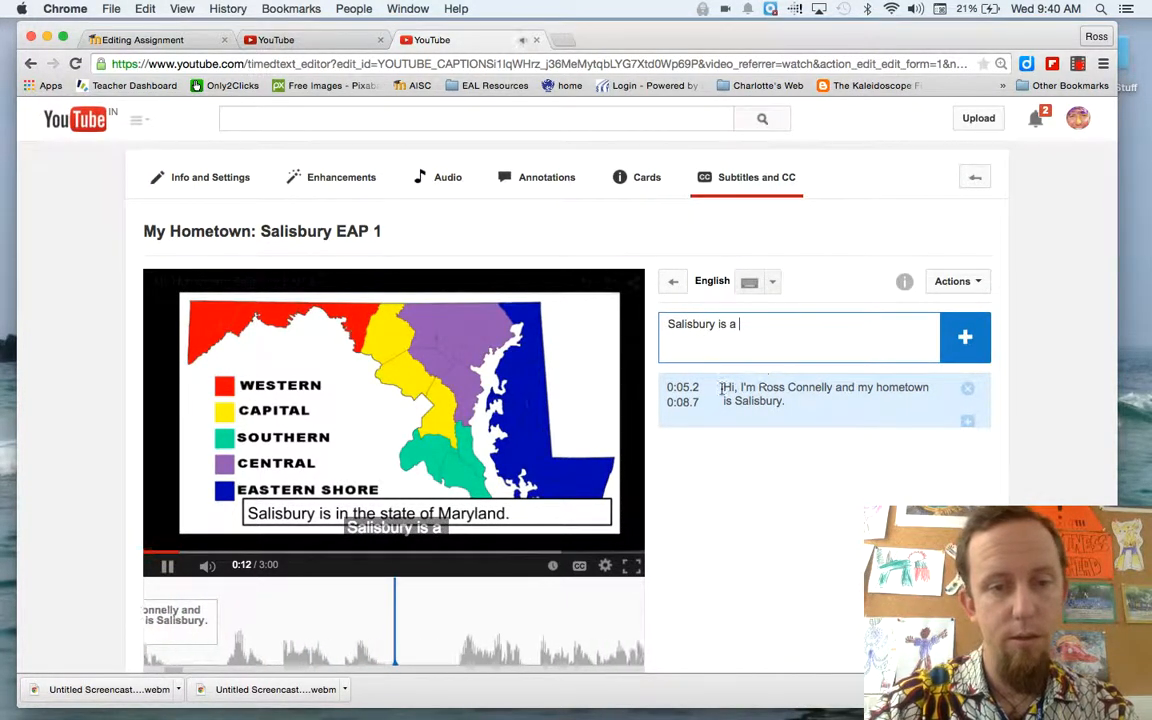
pyautogui.click(168, 566)
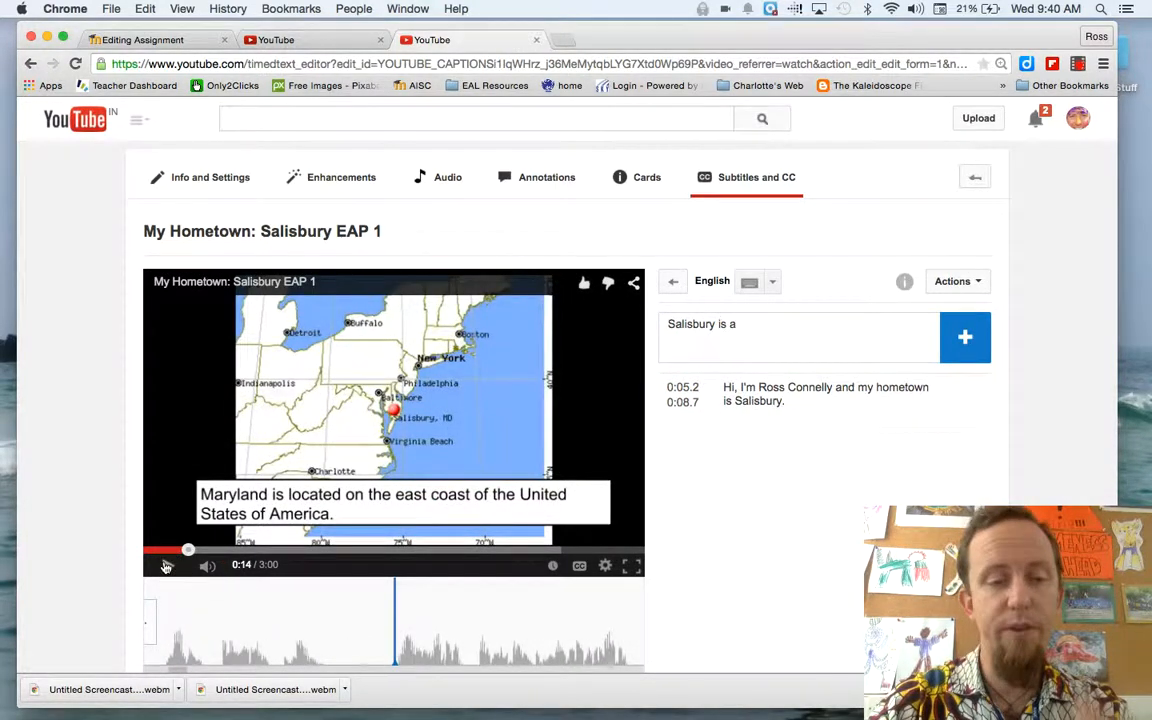
pyautogui.click(174, 553)
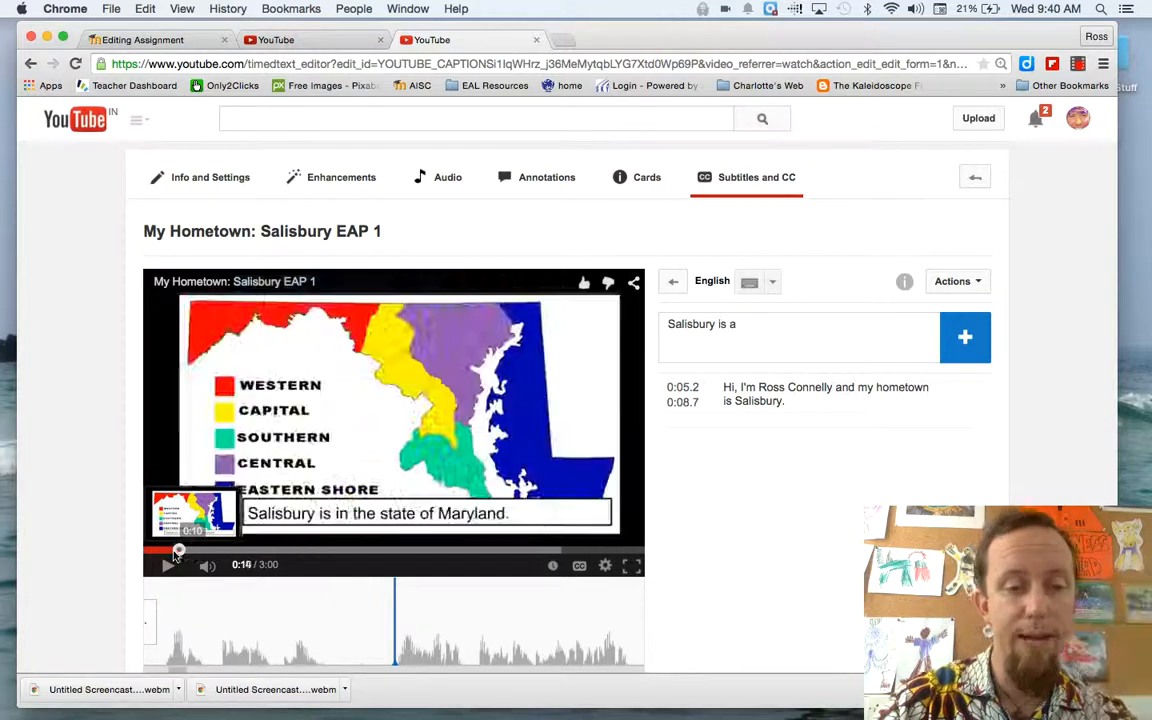
pyautogui.click(170, 552)
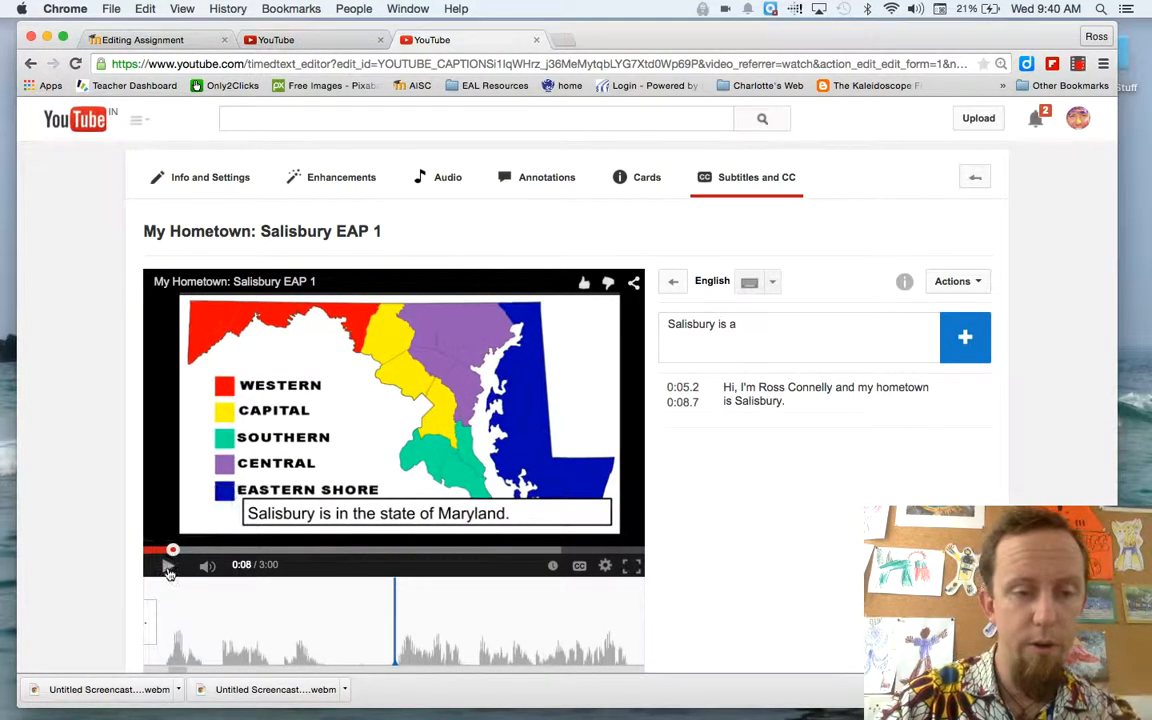
pyautogui.click(168, 566)
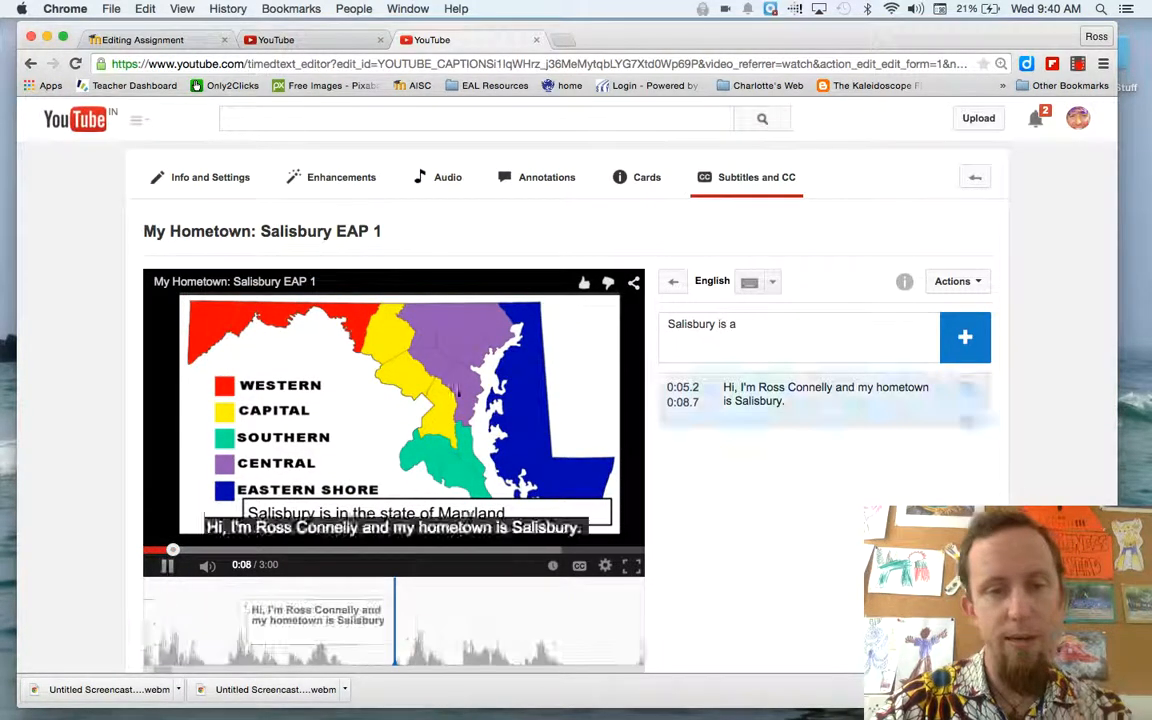
pyautogui.click(749, 324)
pyautogui.press('BackSpace')
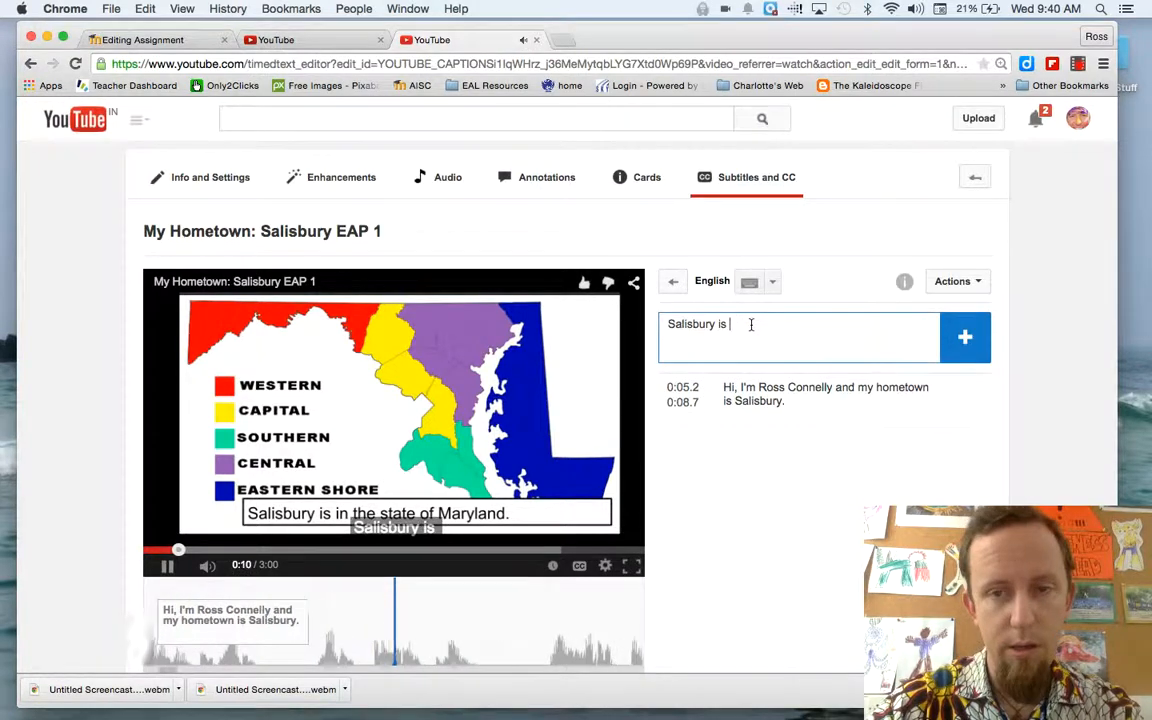
pyautogui.write('in')
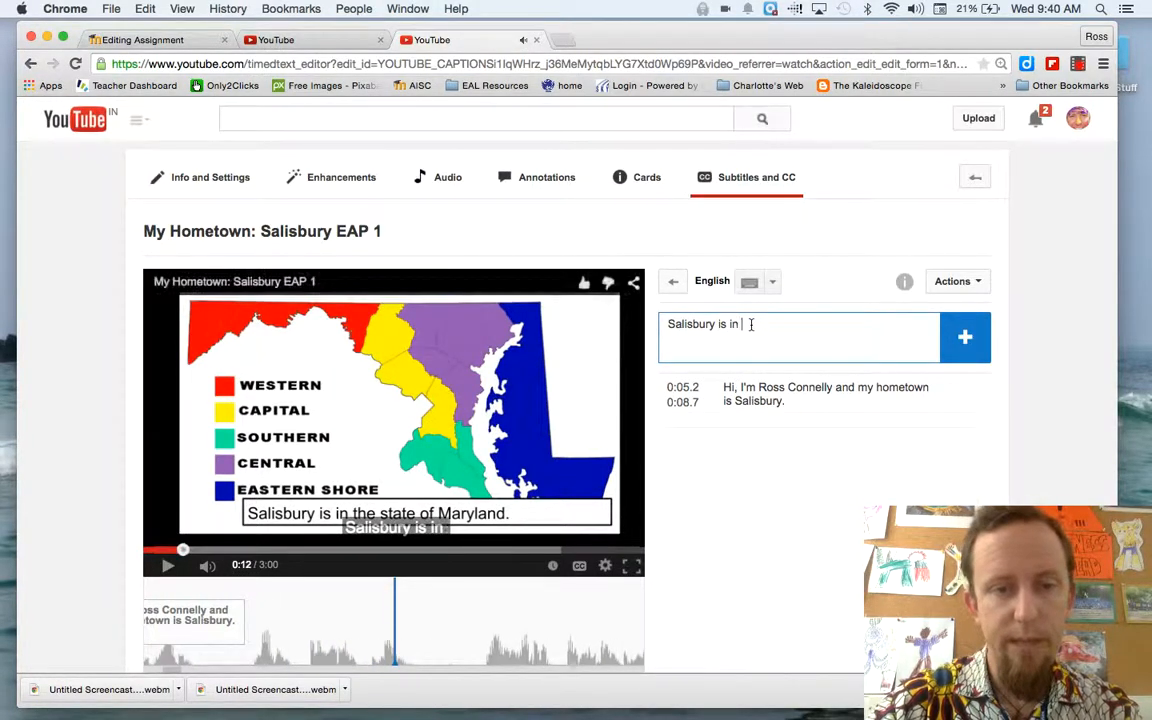
pyautogui.write(' the state')
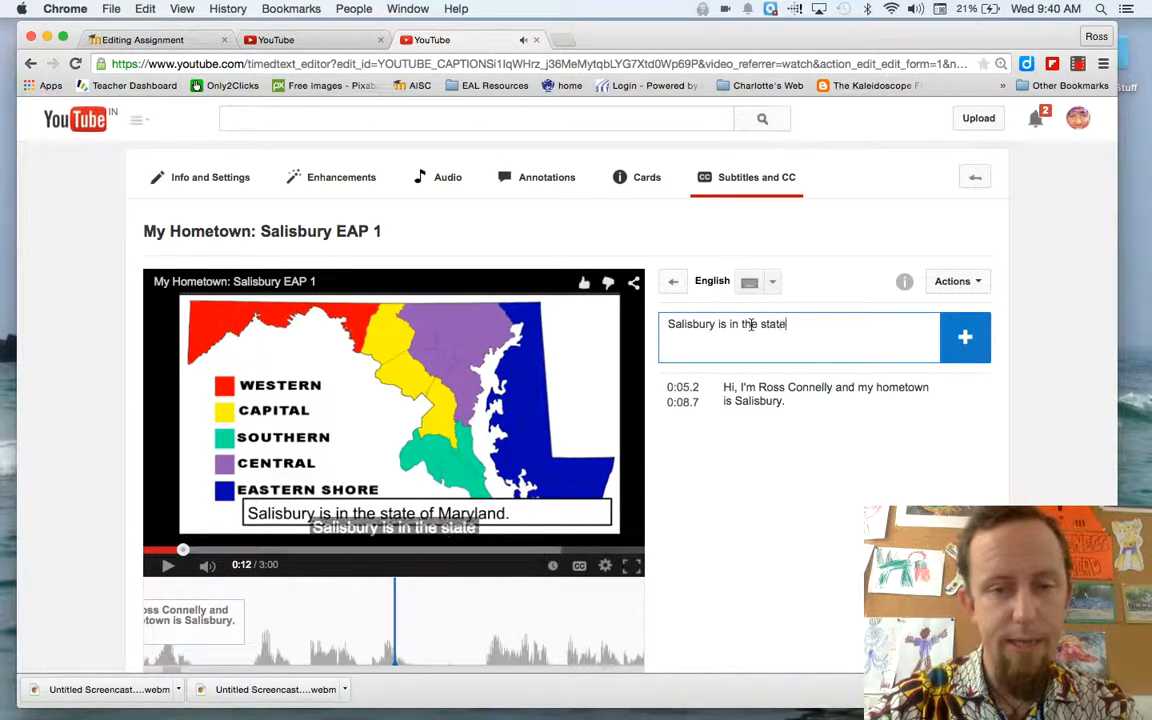
pyautogui.write(' of Maryl')
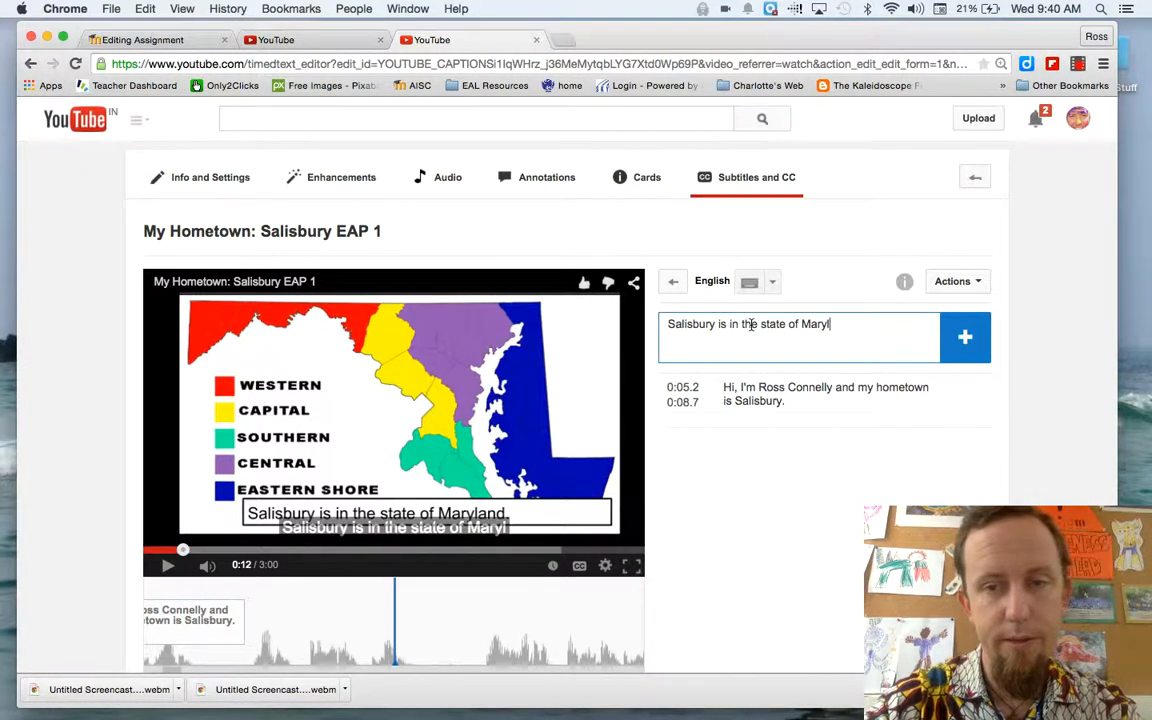
pyautogui.write('and.')
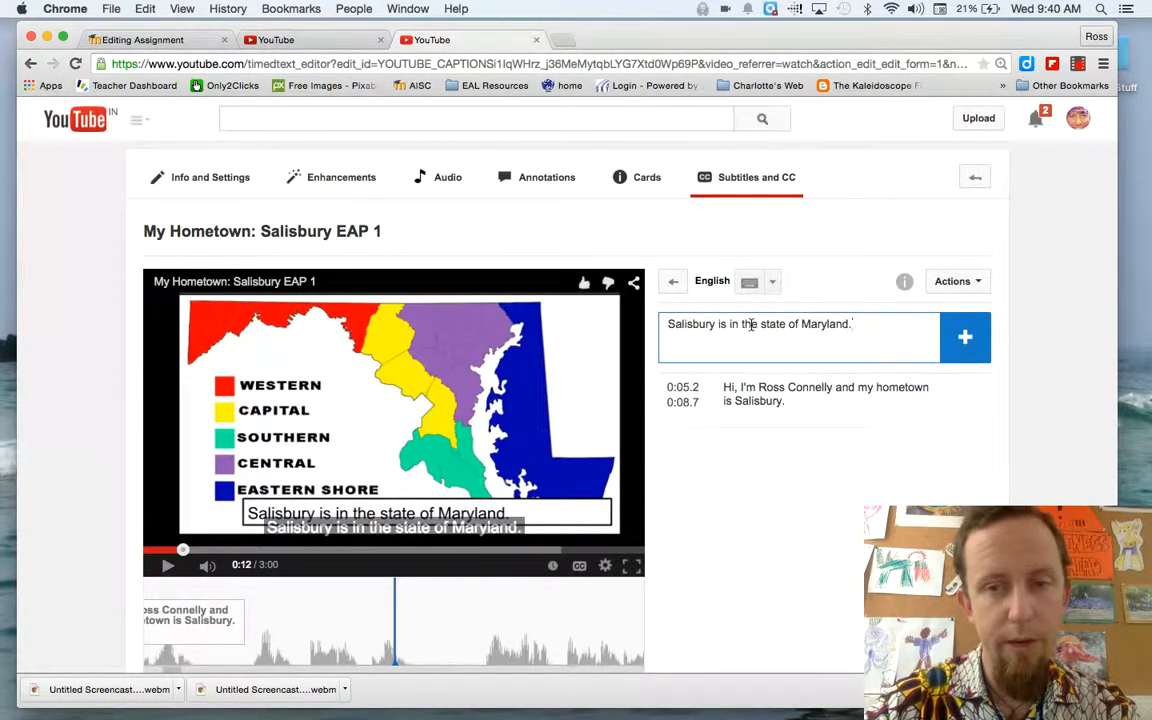
pyautogui.press('Return')
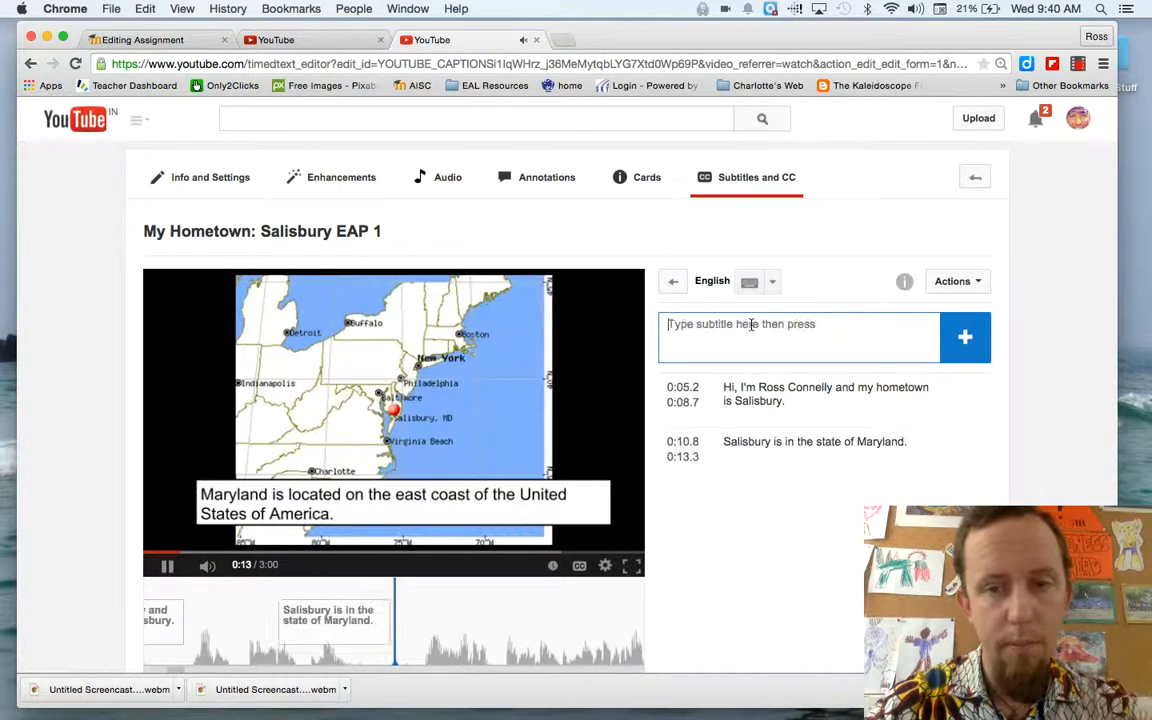
# Switch to the My Hometown Salisbury video tab and review its subtitle list while playing the video
pyautogui.click(168, 566)
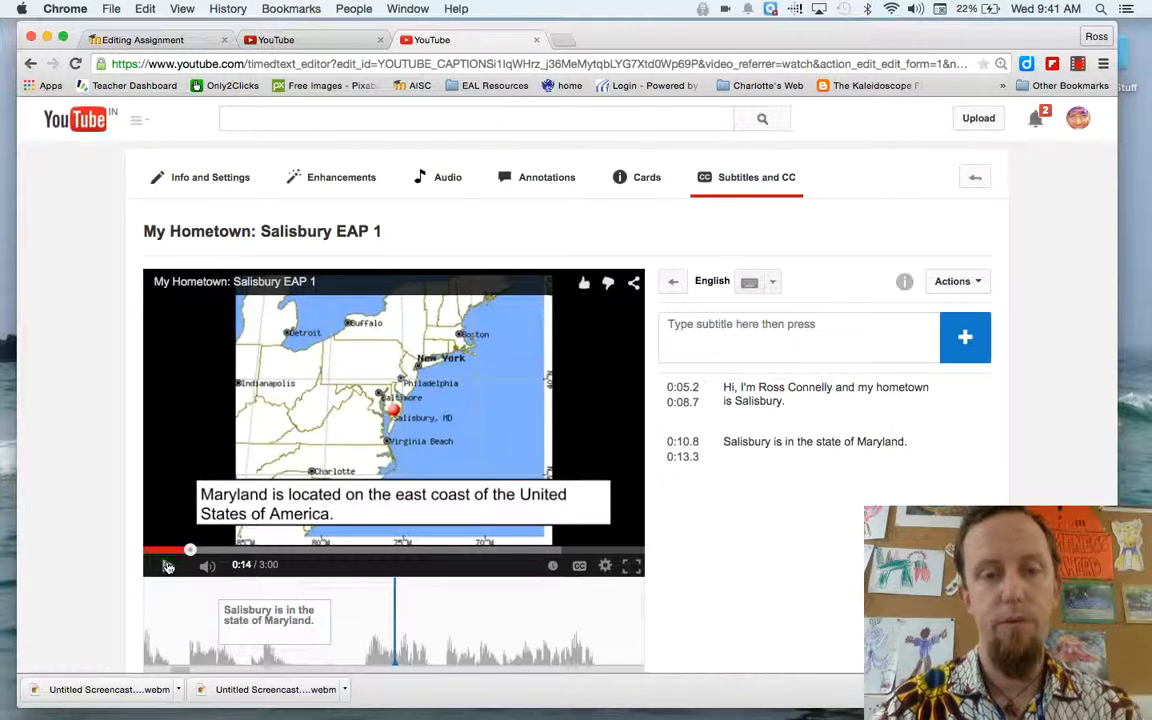
pyautogui.click(297, 42)
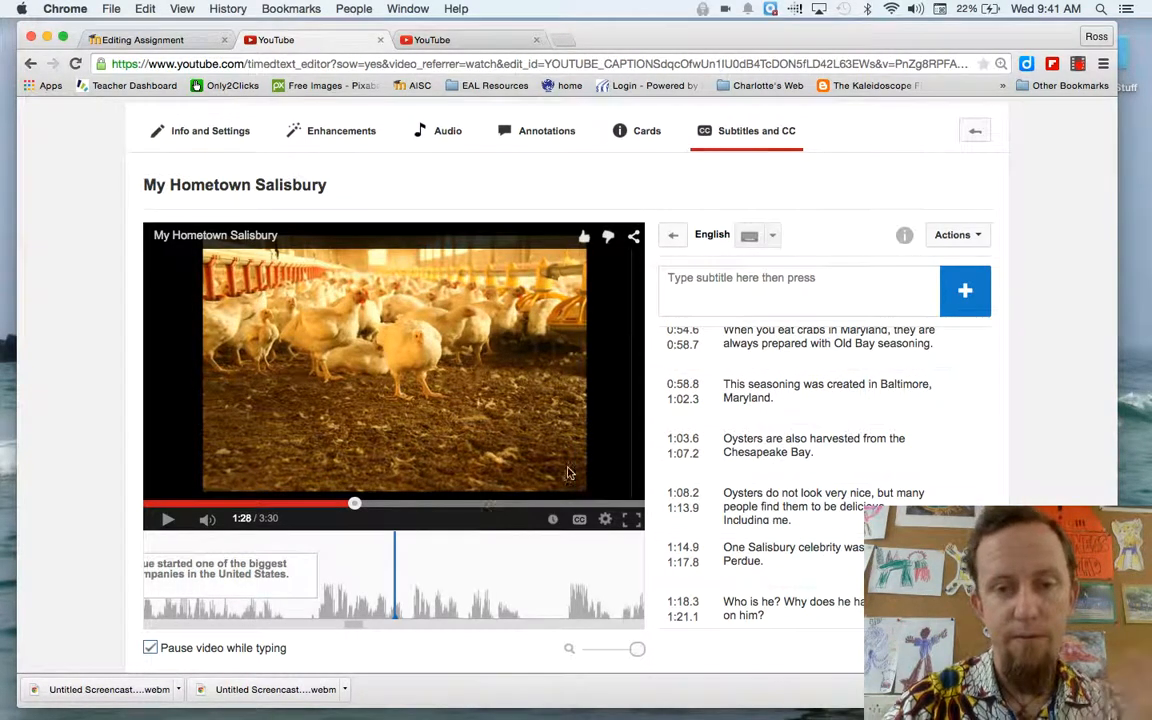
pyautogui.scroll(10, 855, 402)
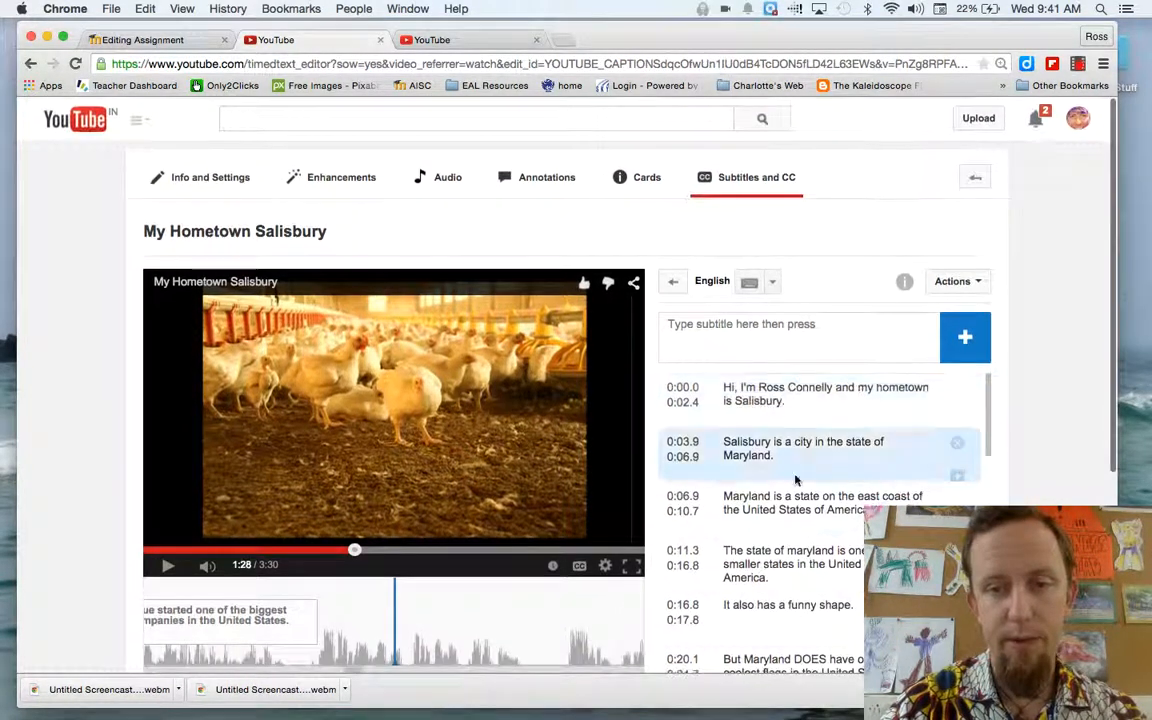
pyautogui.scroll(-10, 796, 480)
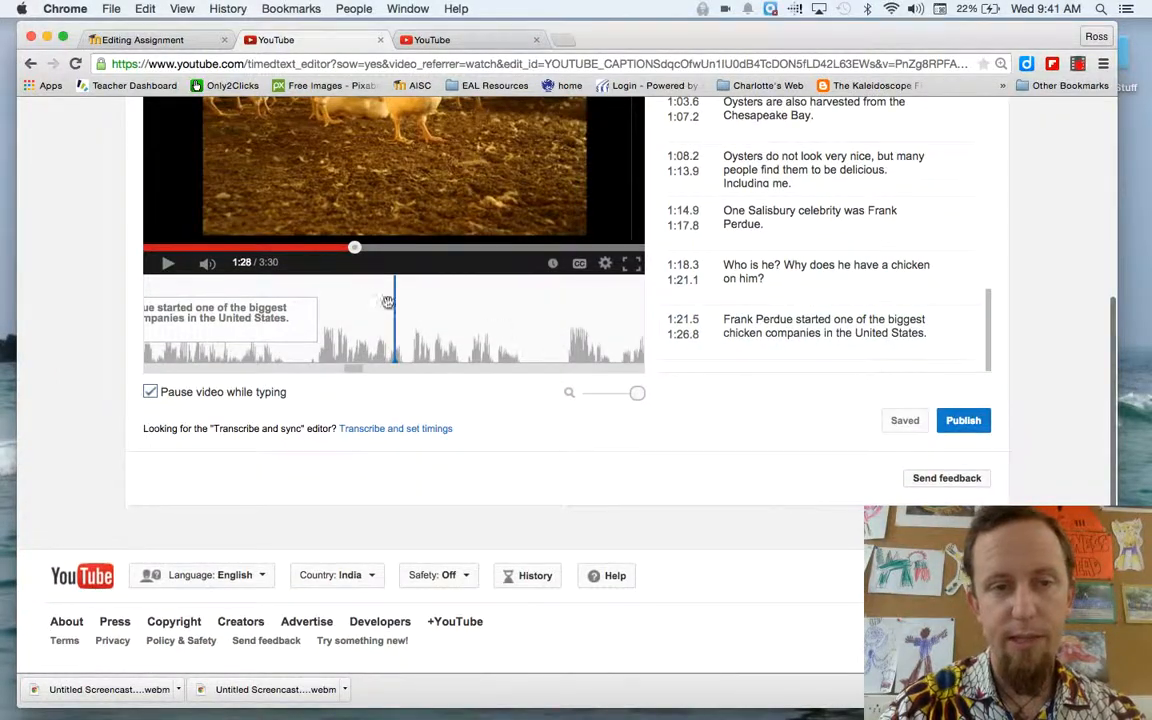
pyautogui.scroll(5, 67, 276)
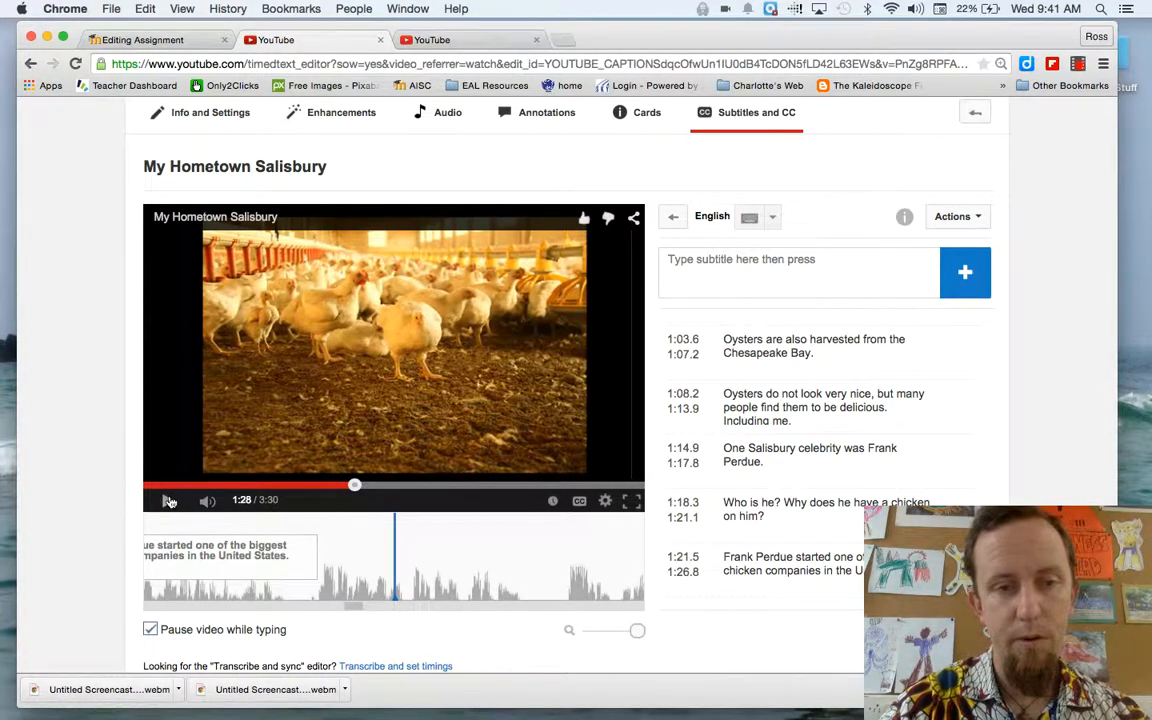
pyautogui.click(169, 501)
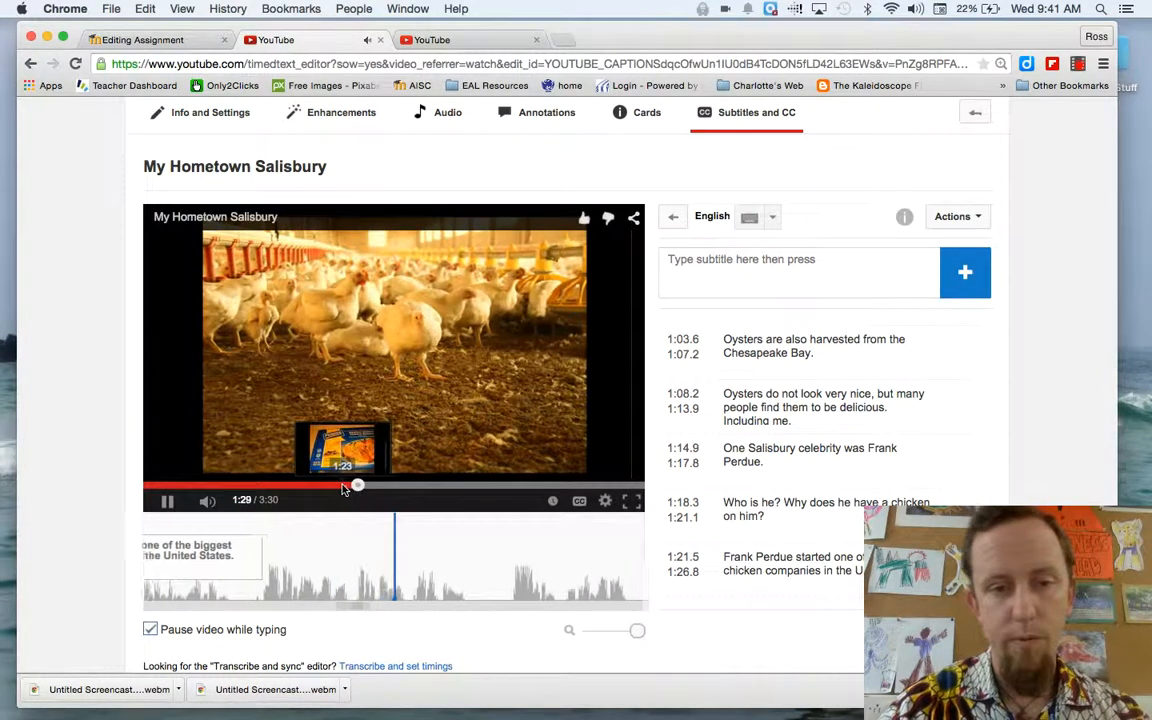
# Replay the video from about 1:23 and add the subtitle "So, many people who live in Salisbury work in the poultry or chicken industry."
pyautogui.click(343, 487)
pyautogui.click(170, 502)
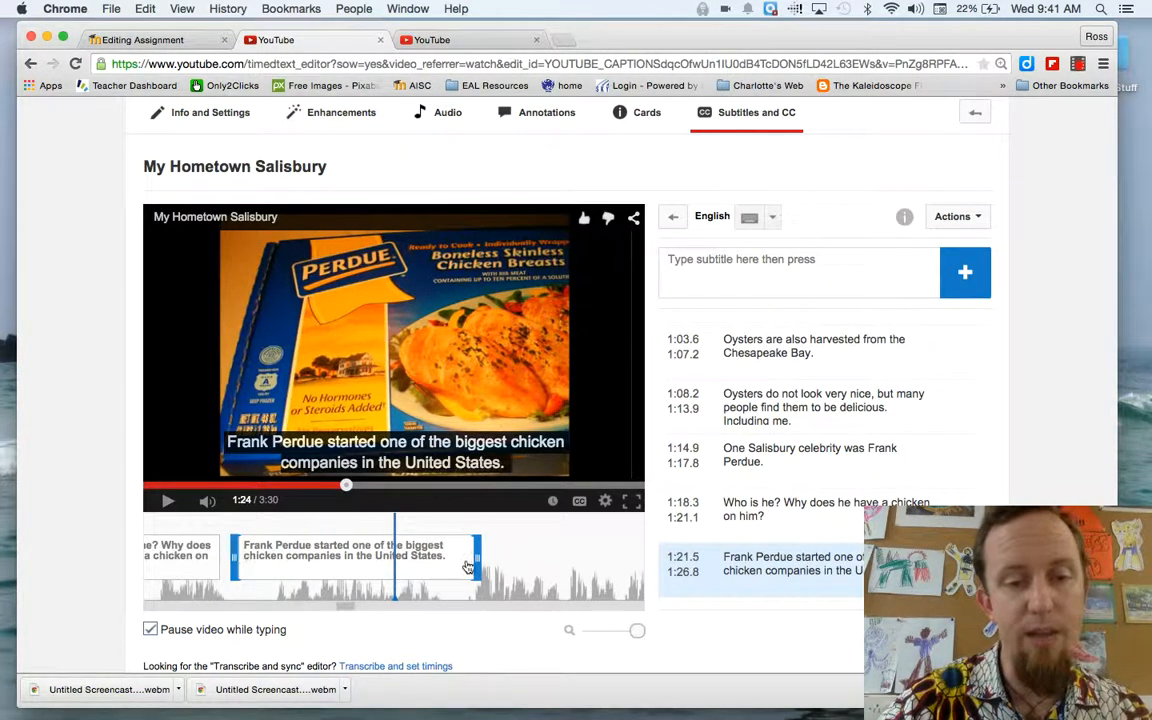
pyautogui.click(166, 502)
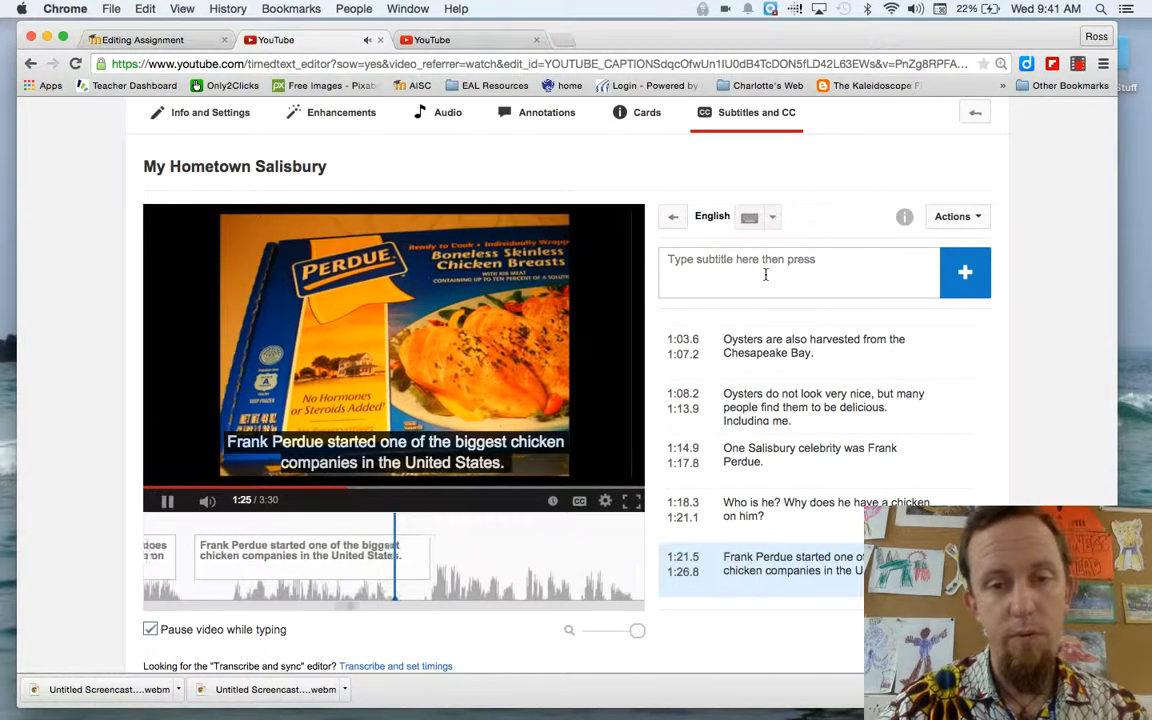
pyautogui.click(765, 272)
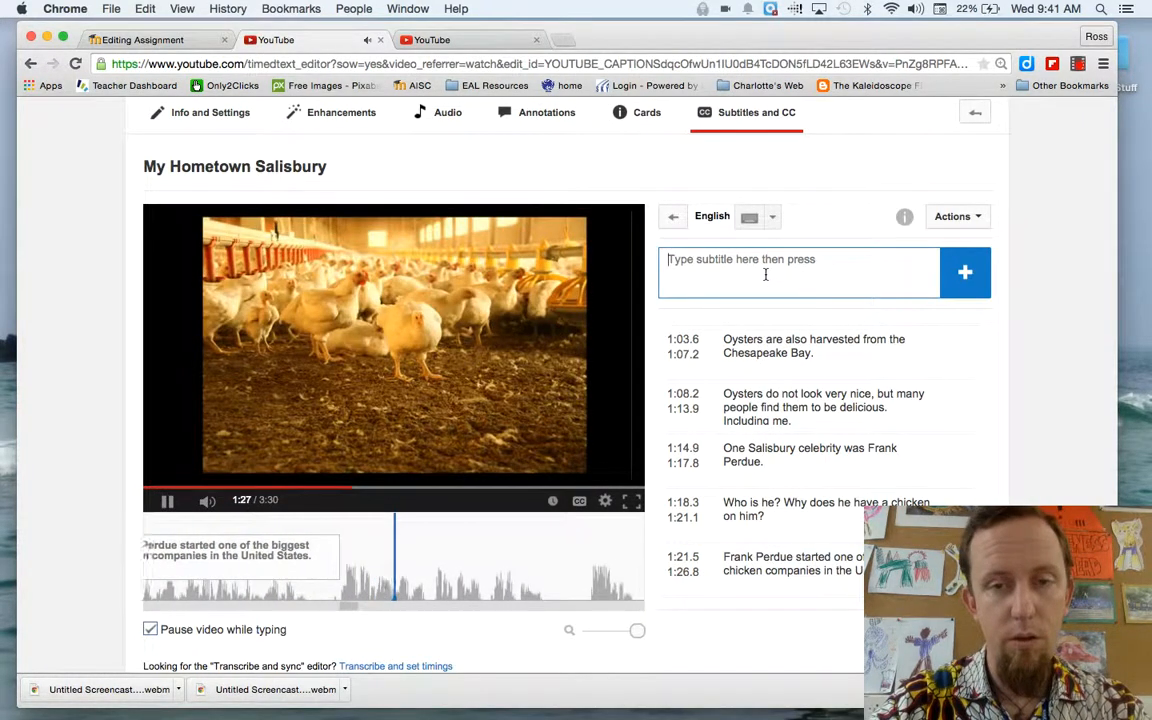
pyautogui.write('So, man')
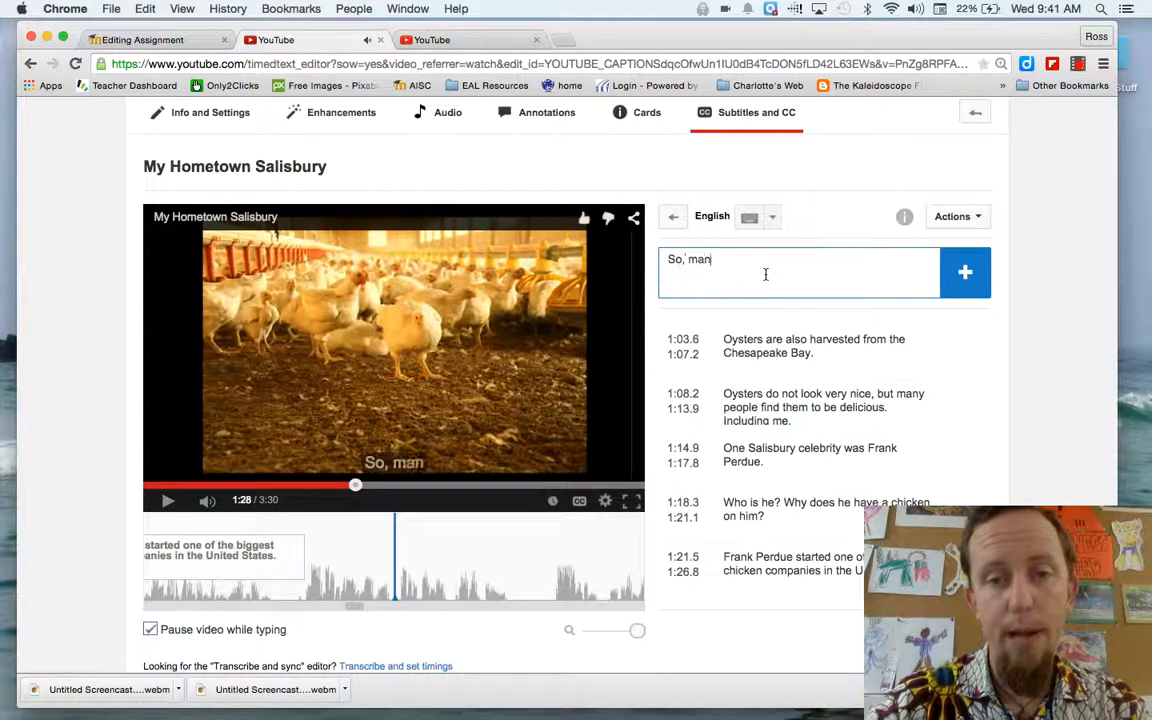
pyautogui.write('y people who li')
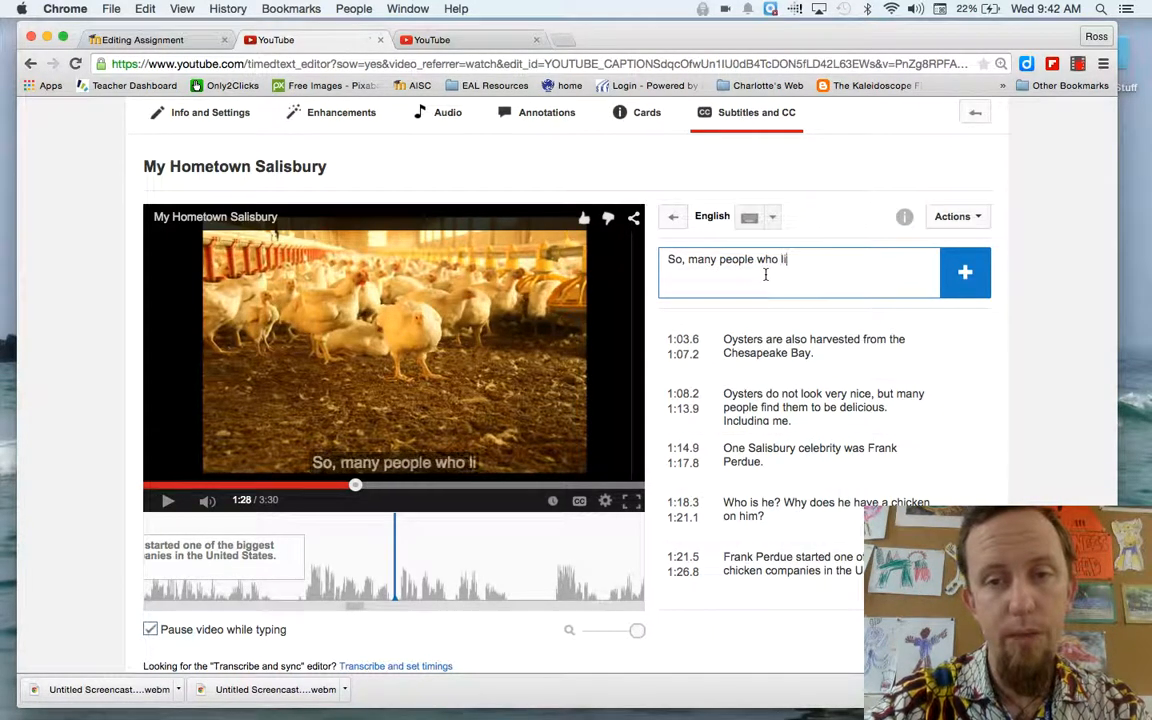
pyautogui.write('ve in Sali')
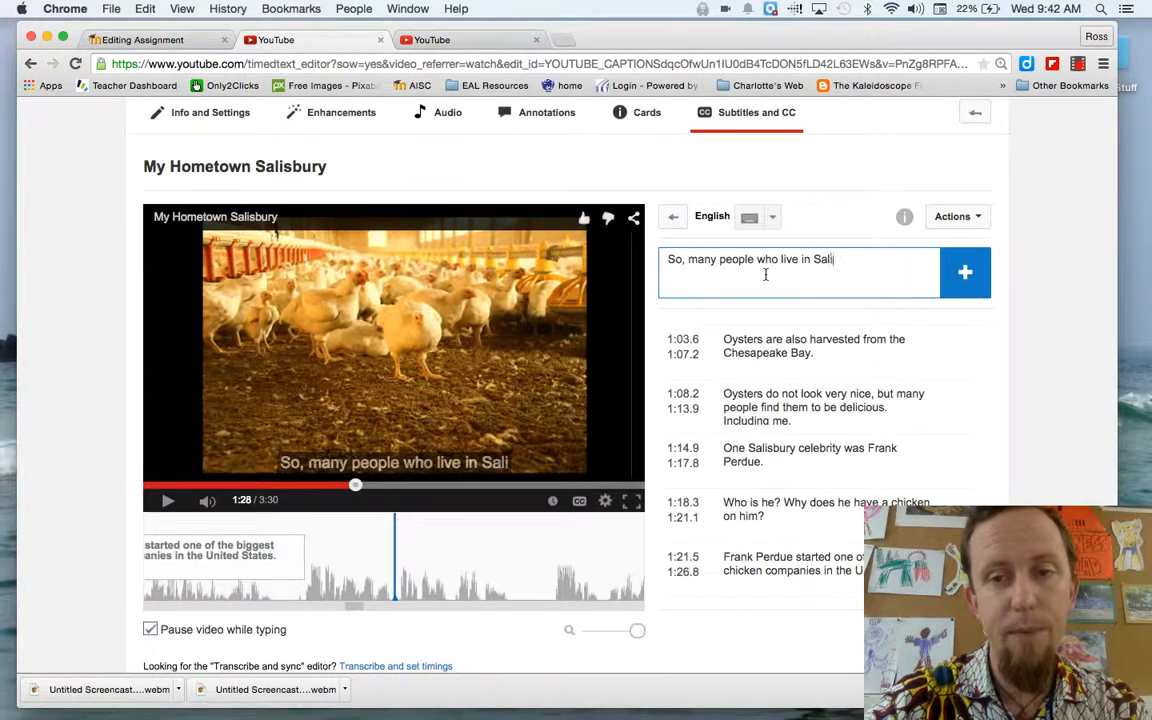
pyautogui.write('sbury')
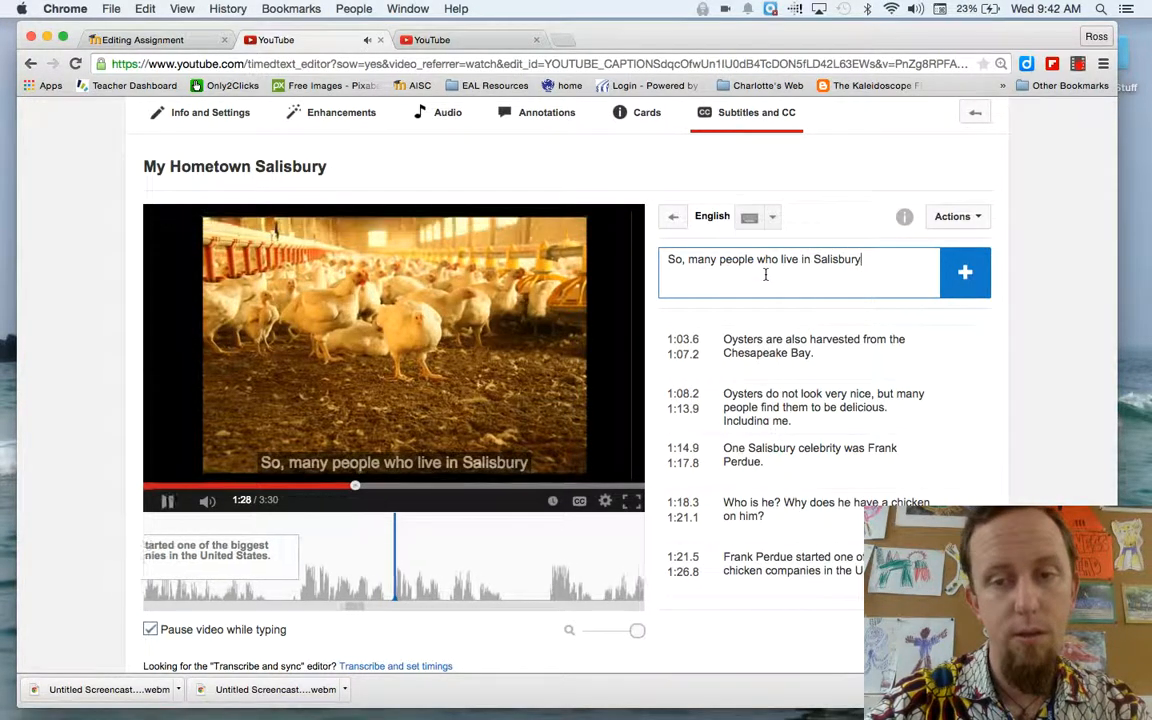
pyautogui.write(' work in the ')
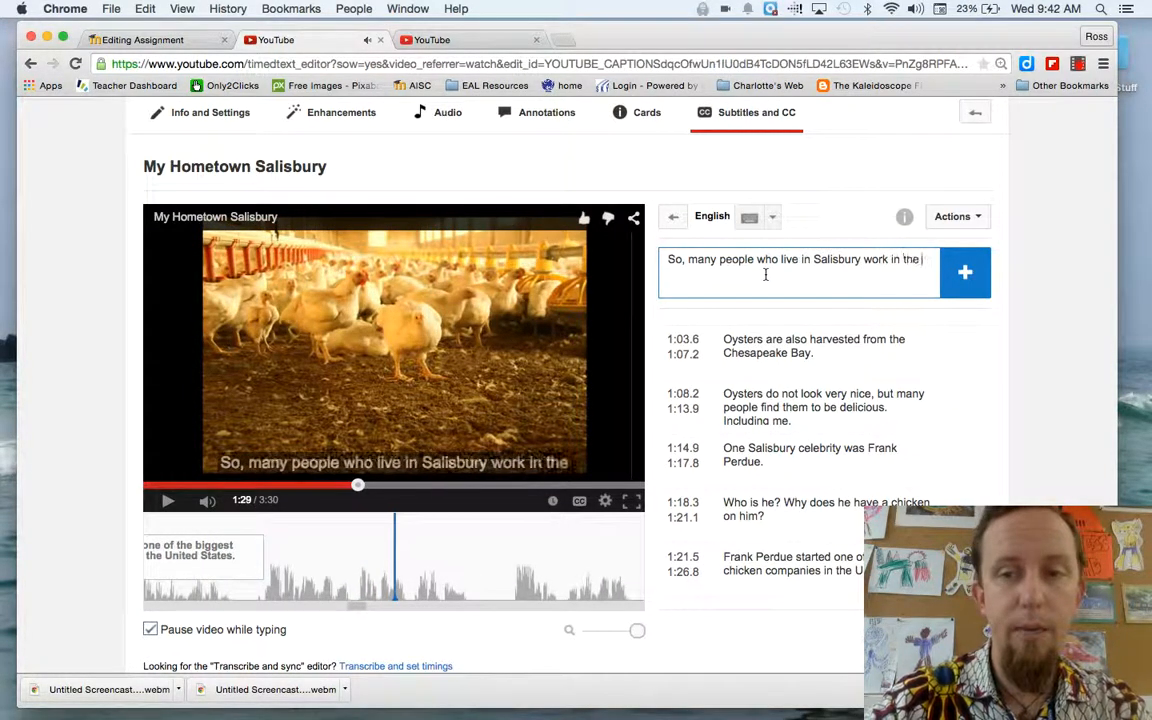
pyautogui.write('poultry')
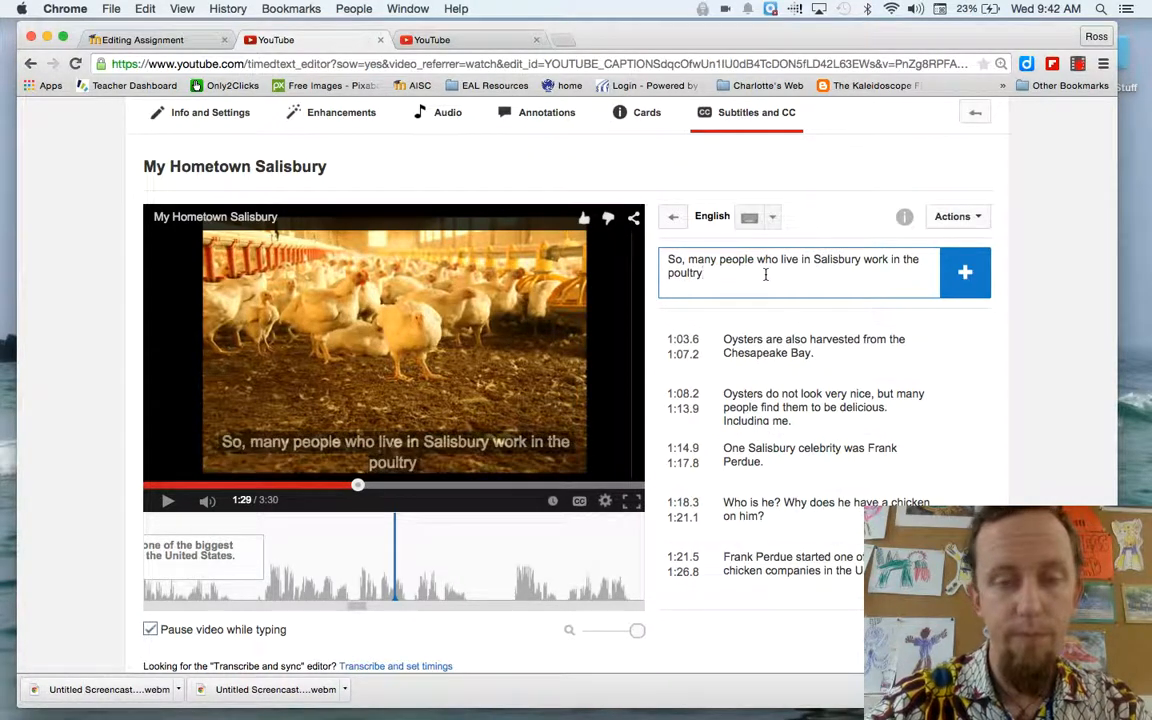
pyautogui.write(' or chicken')
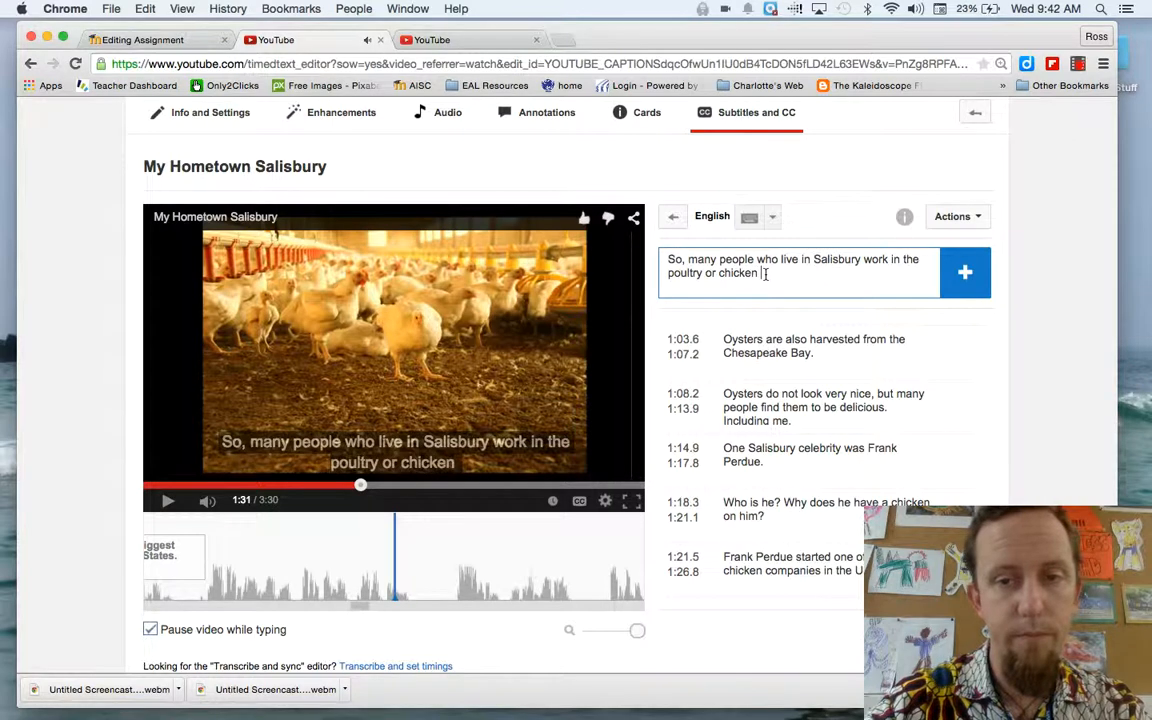
pyautogui.write(' ind')
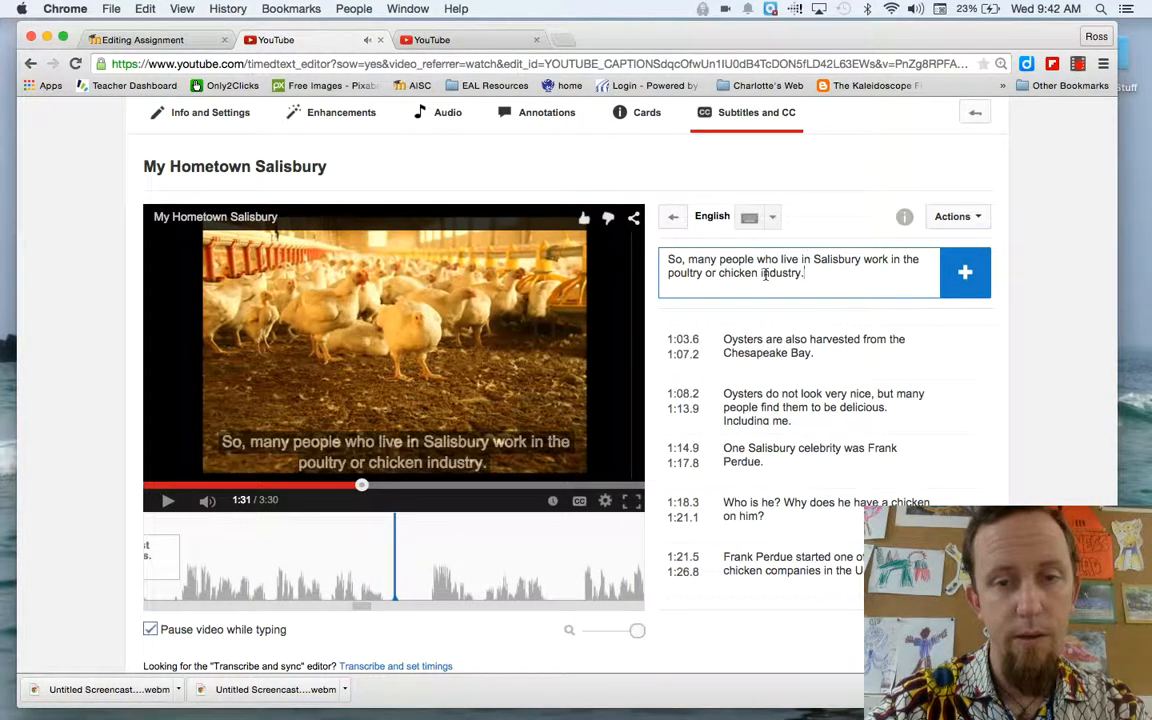
pyautogui.write('ustry.')
pyautogui.press('Return')
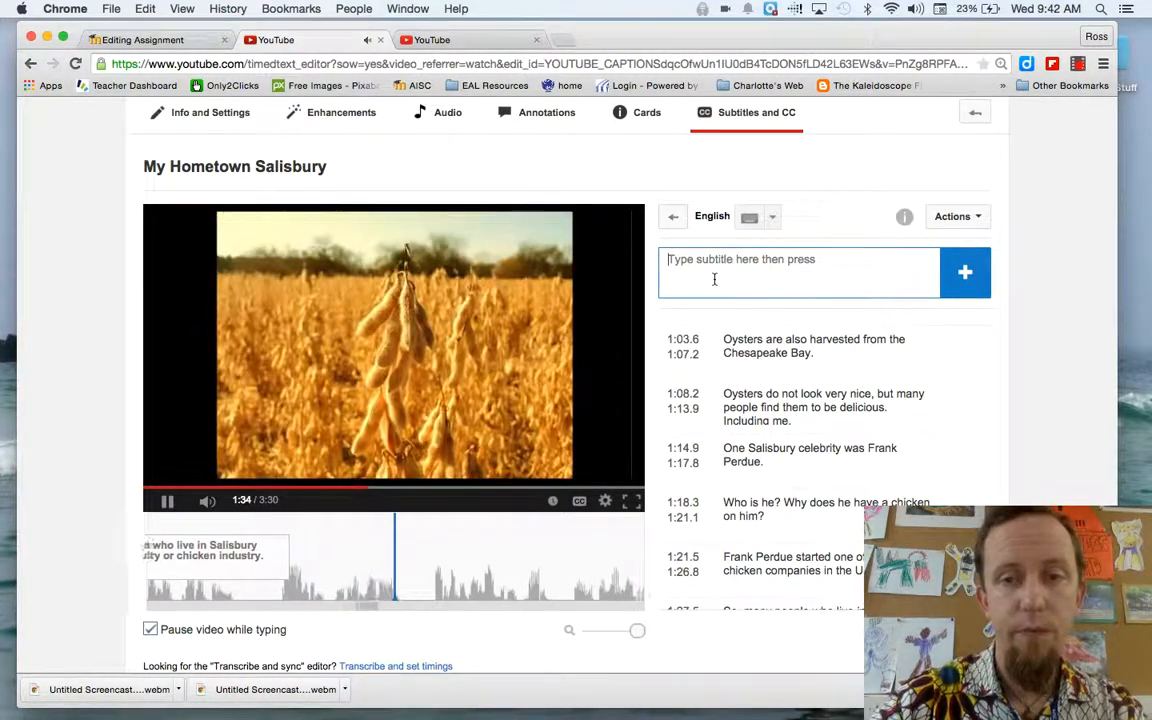
# Add the next subtitle "What do other people do for work in Salisbury?"
pyautogui.write('What do other people')
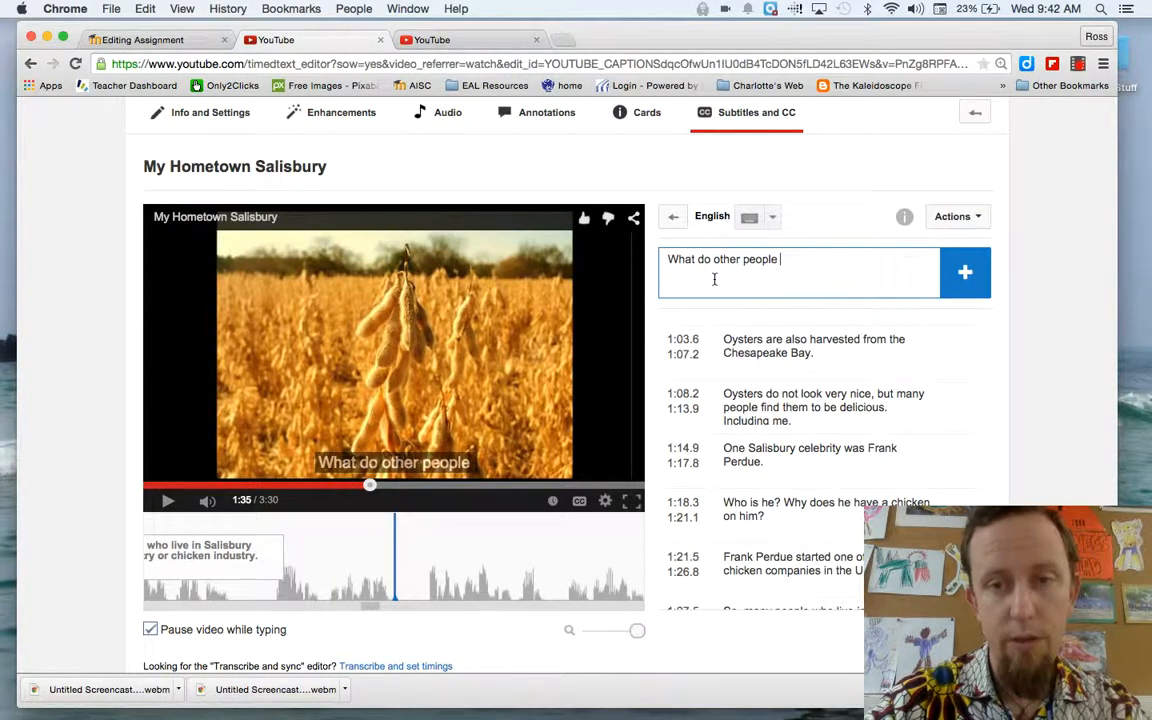
pyautogui.write('do for work in ')
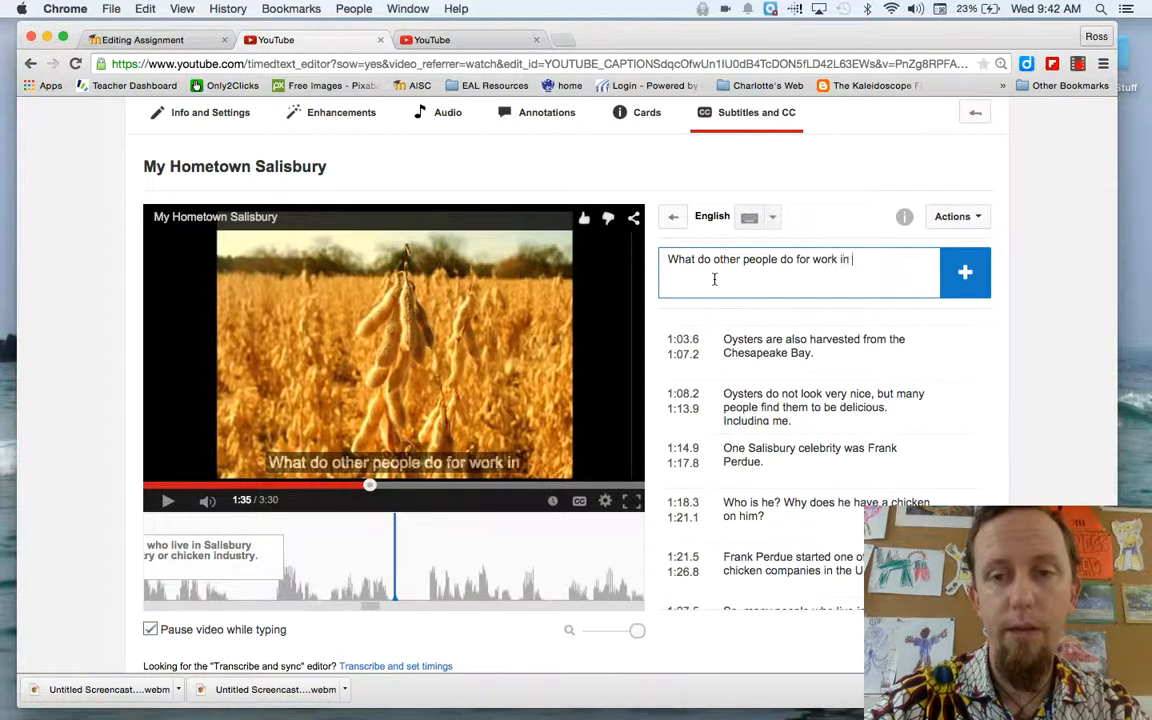
pyautogui.write('Salisbury?')
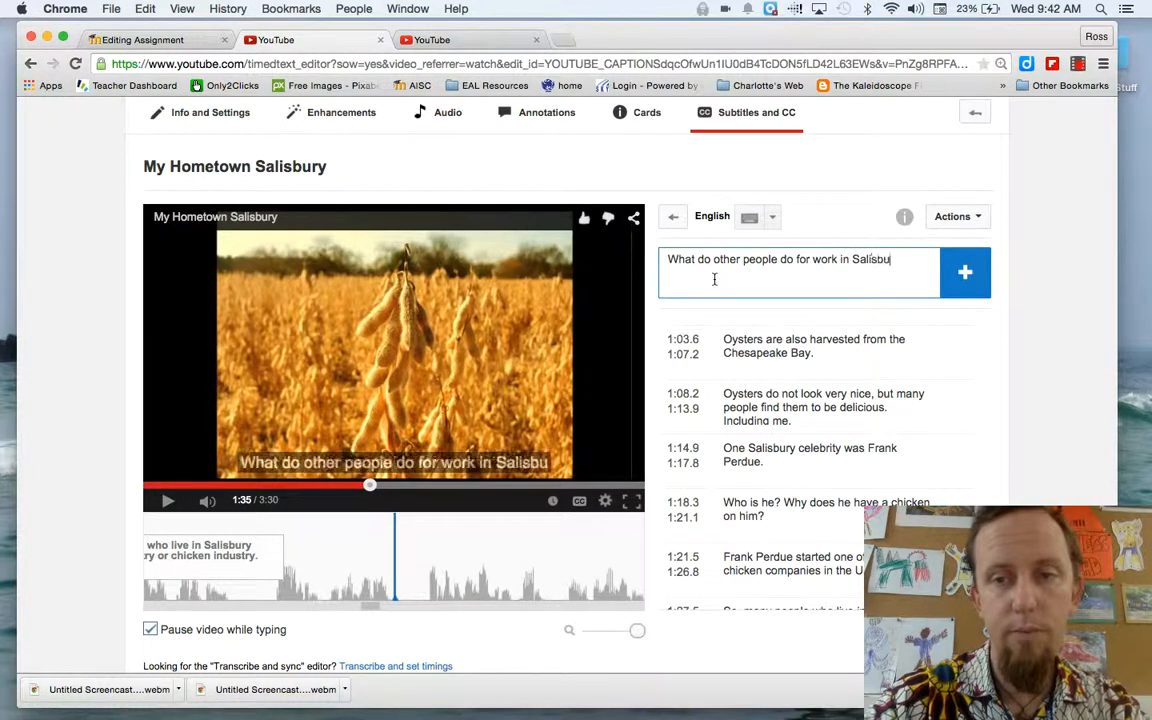
pyautogui.click(166, 505)
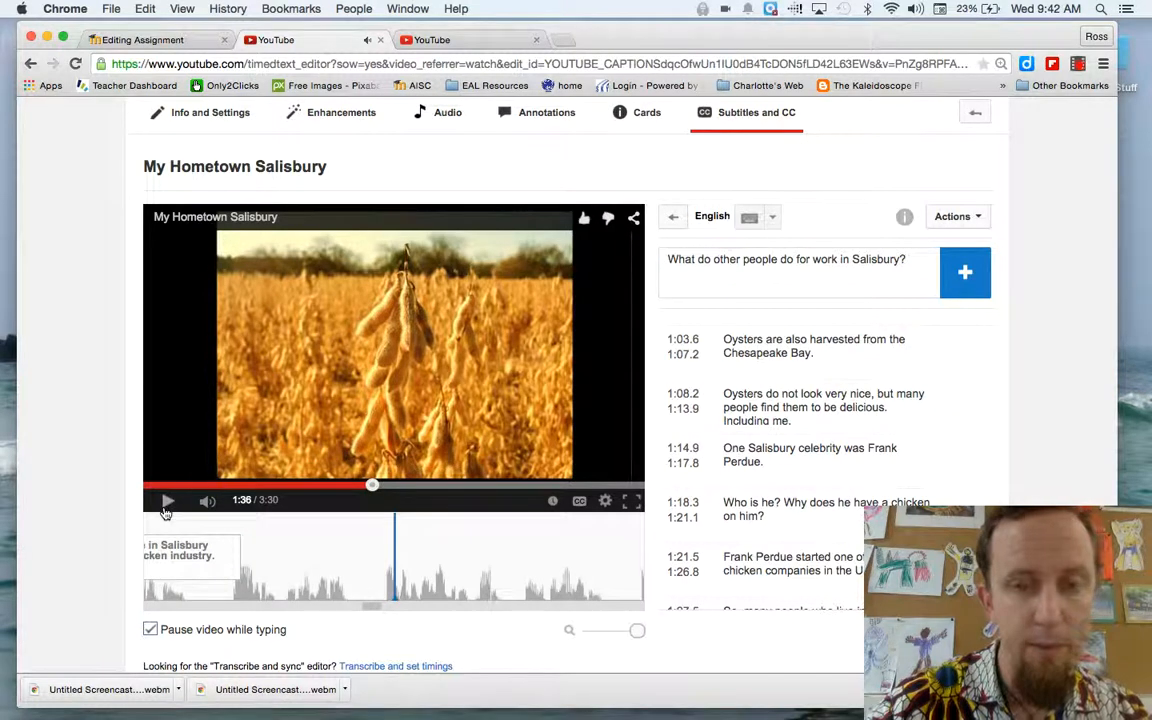
pyautogui.click(916, 258)
pyautogui.press('Return')
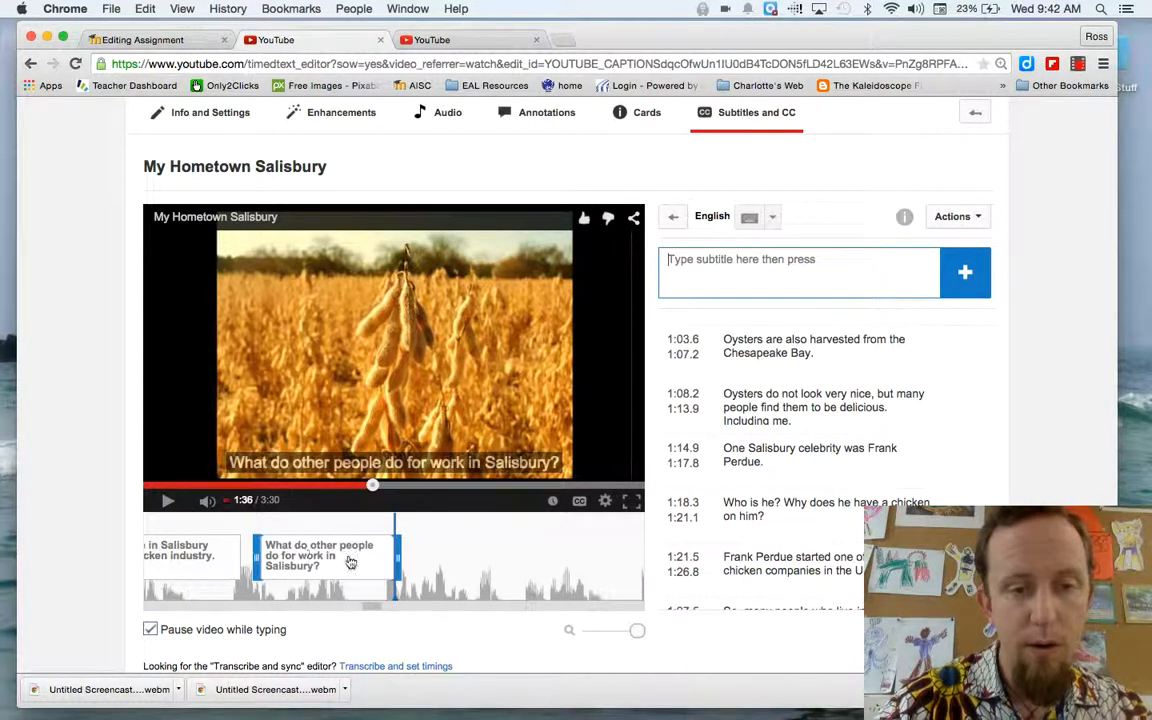
# Replay the section and move the start of the "What do other people do for work" subtitle earlier to about 1:32.9
pyautogui.click(356, 485)
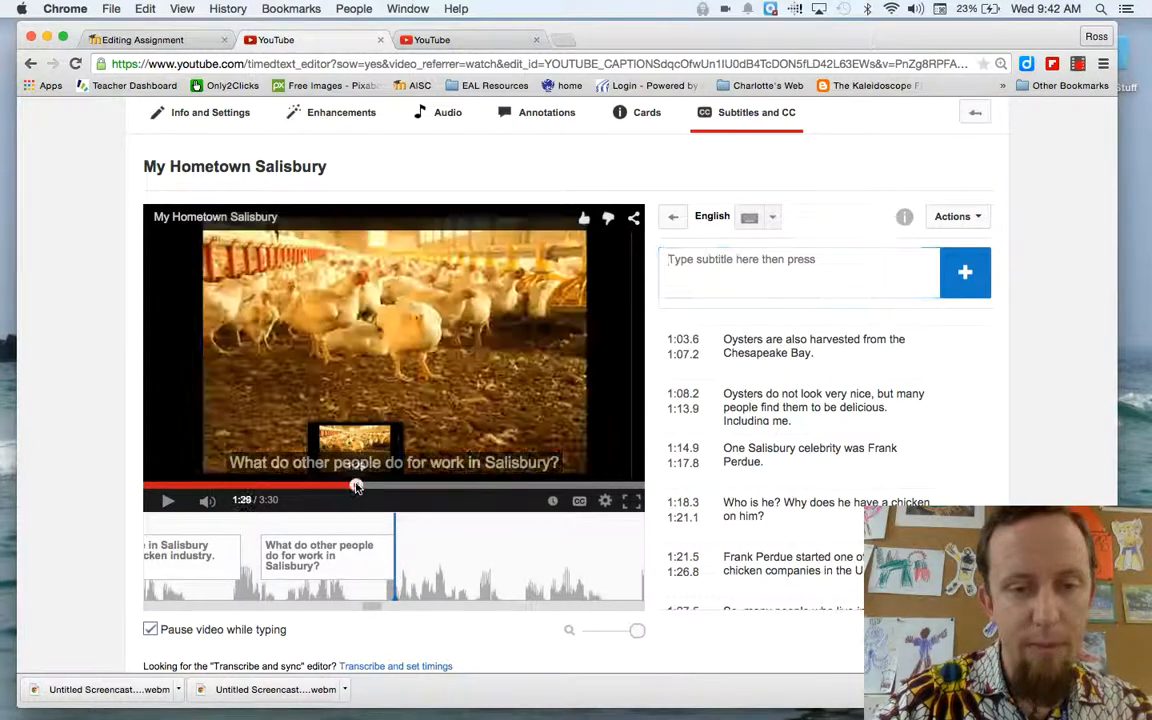
pyautogui.click(168, 501)
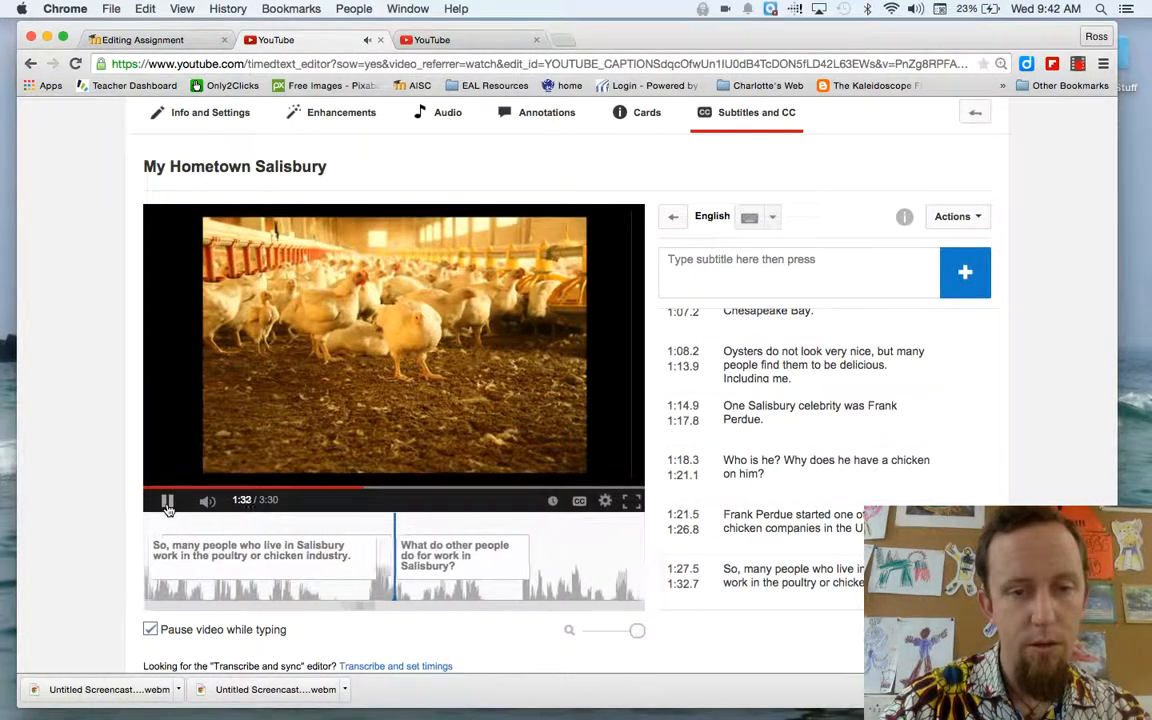
pyautogui.click(168, 501)
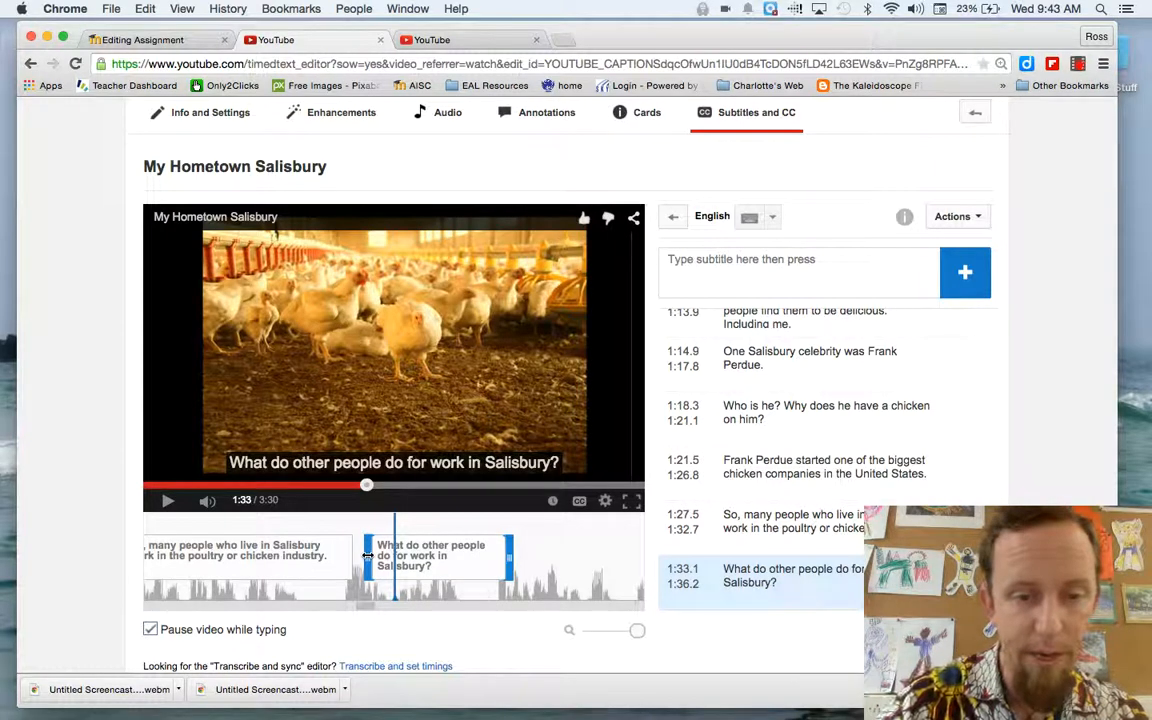
pyautogui.moveTo(368, 556); pyautogui.dragTo(354, 555)
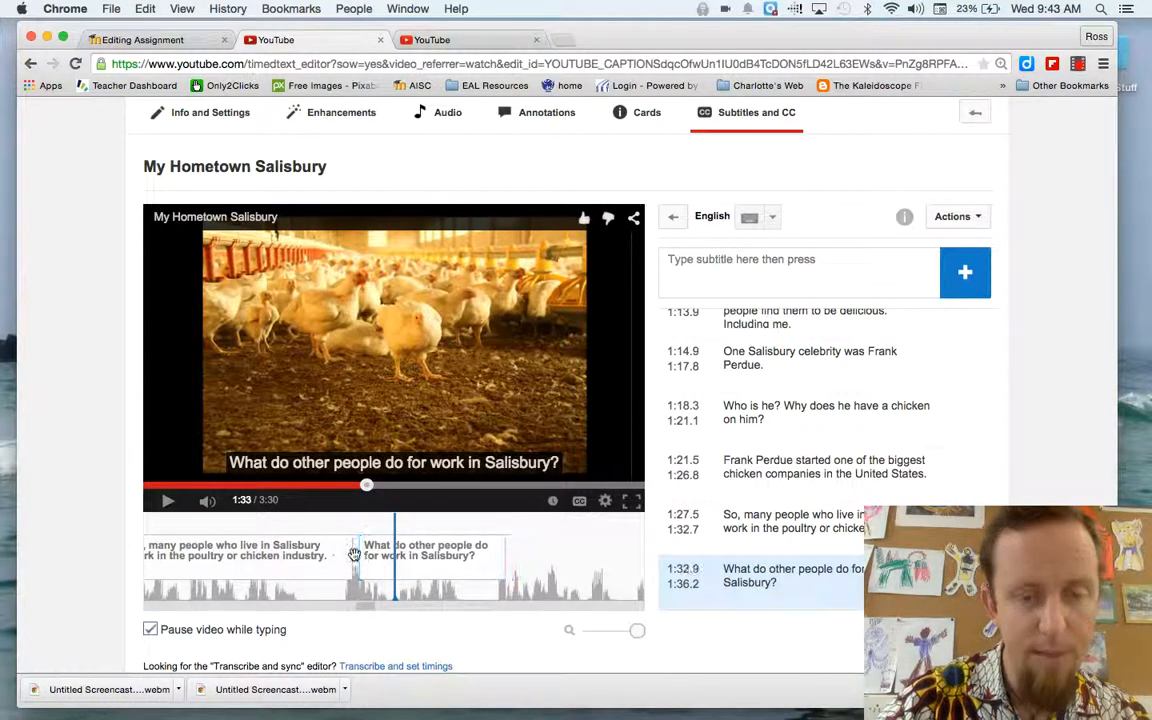
# Replay from about 1:18 and move the start of the "So, many people who live in Salisbury" subtitle earlier to about 1:27.0
pyautogui.click(332, 486)
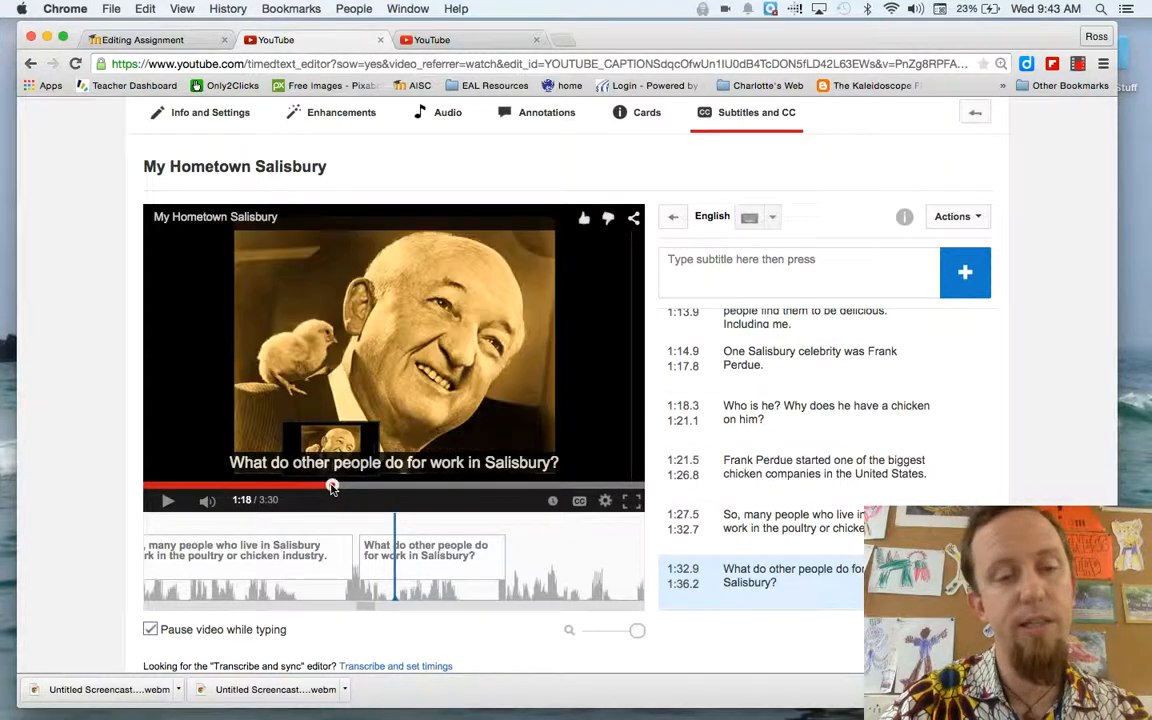
pyautogui.click(163, 501)
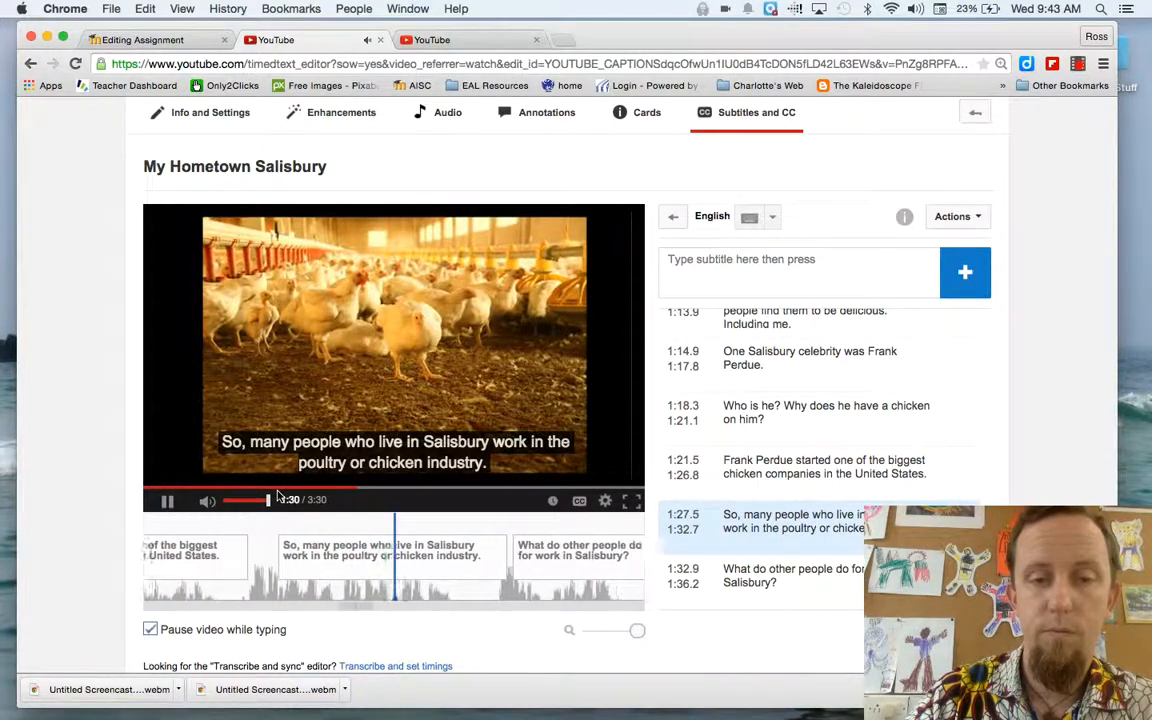
pyautogui.click(168, 502)
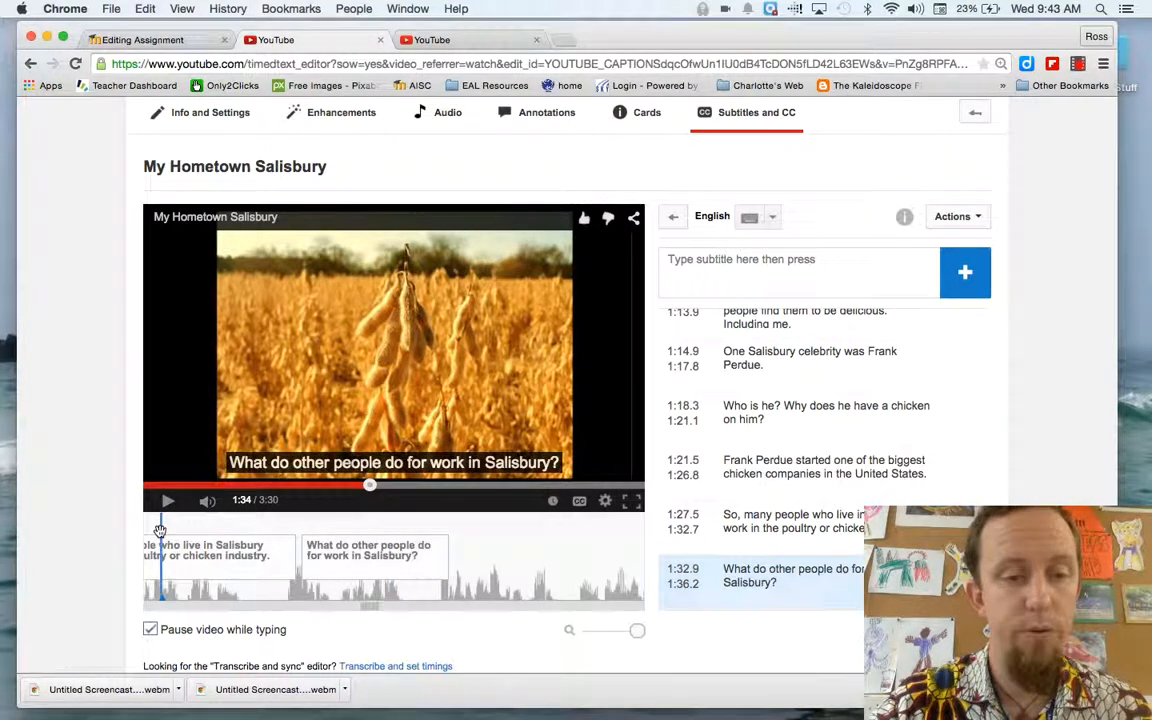
pyautogui.moveTo(160, 531); pyautogui.dragTo(158, 531)
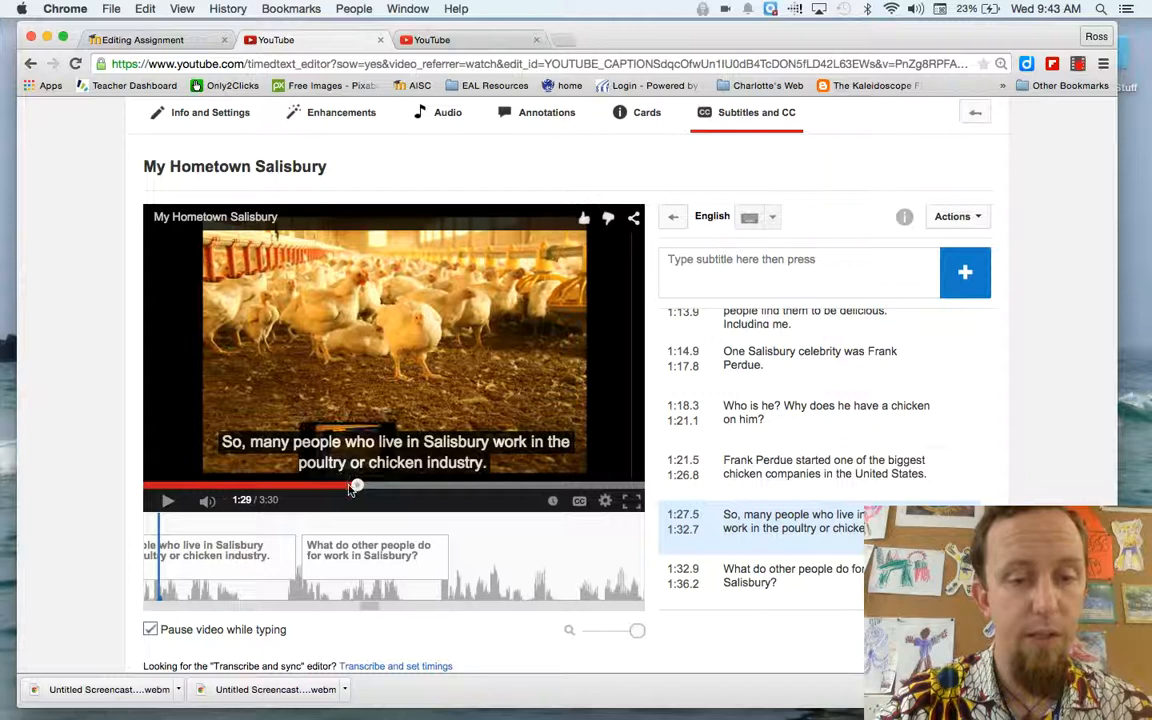
pyautogui.click(349, 486)
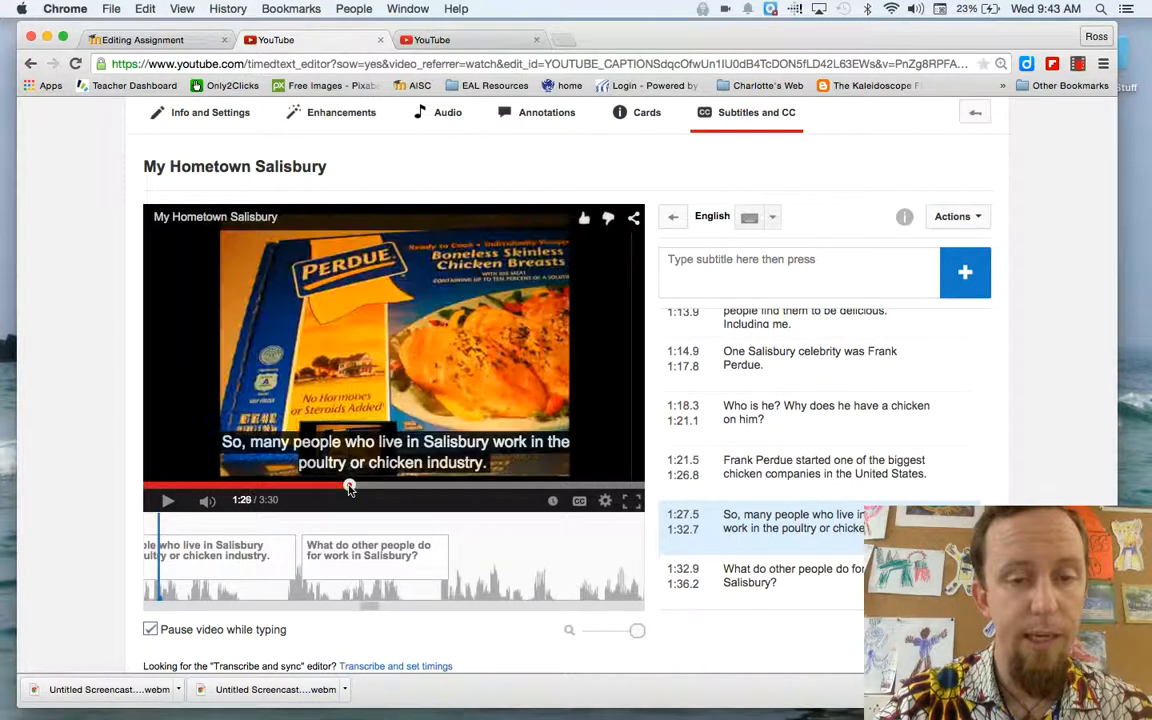
pyautogui.click(169, 500)
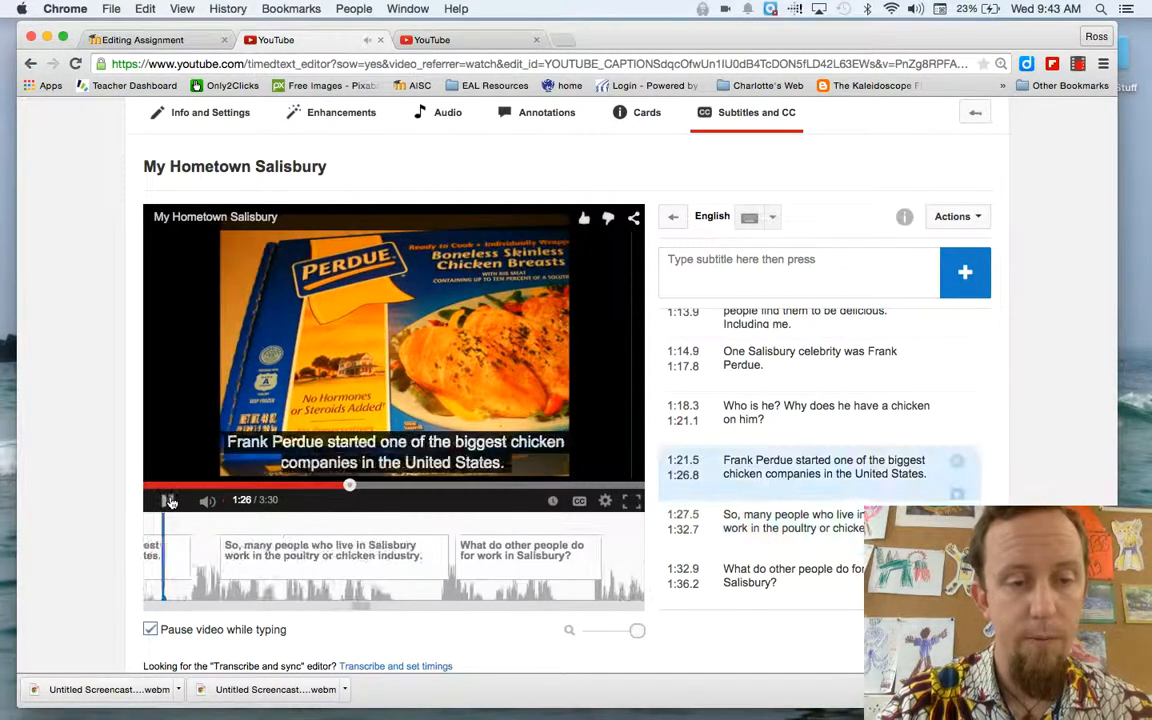
pyautogui.click(169, 501)
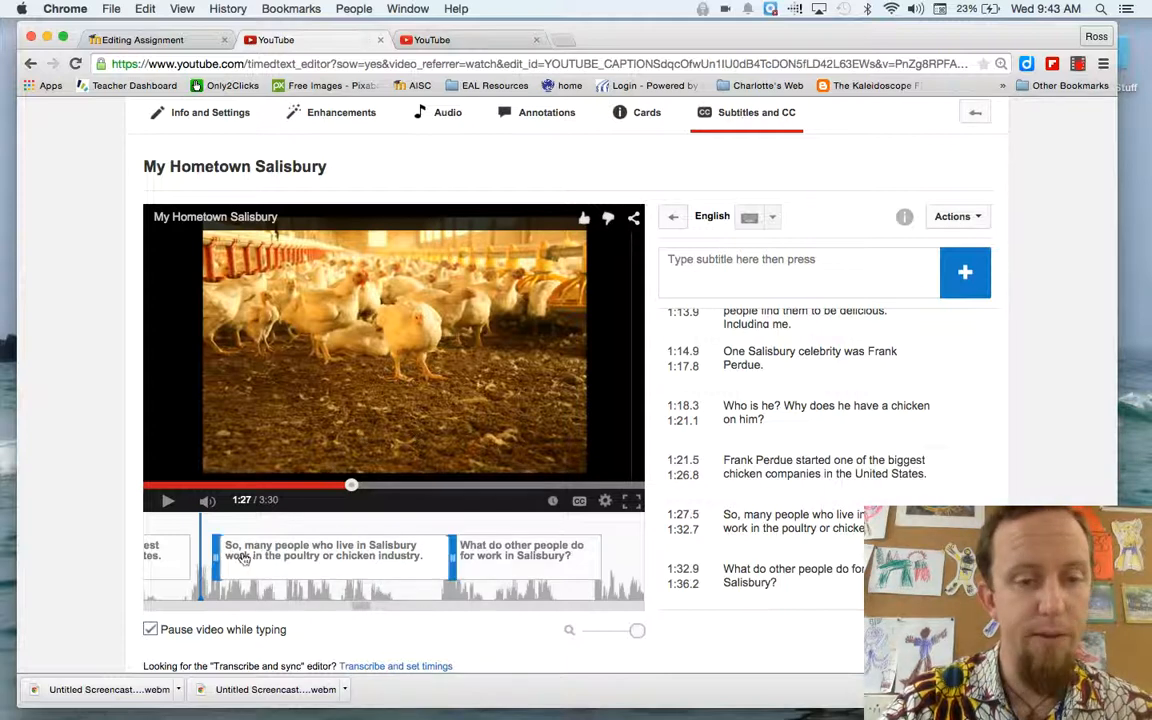
pyautogui.moveTo(216, 556); pyautogui.dragTo(200, 556)
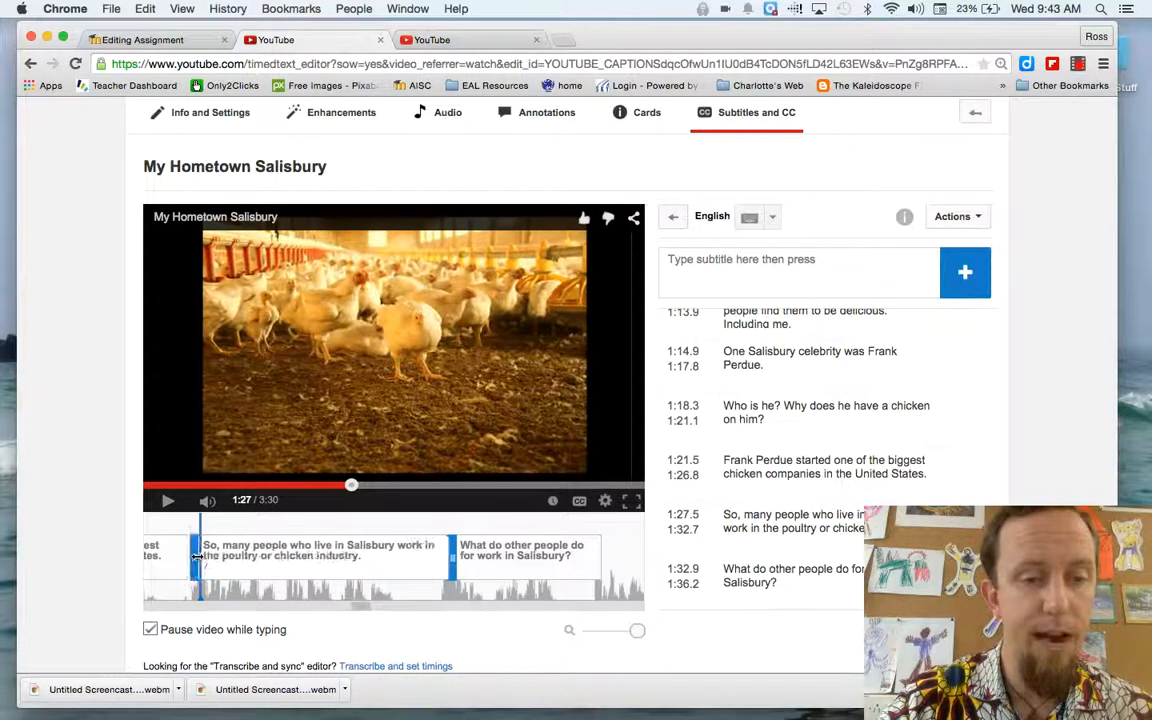
pyautogui.click(165, 508)
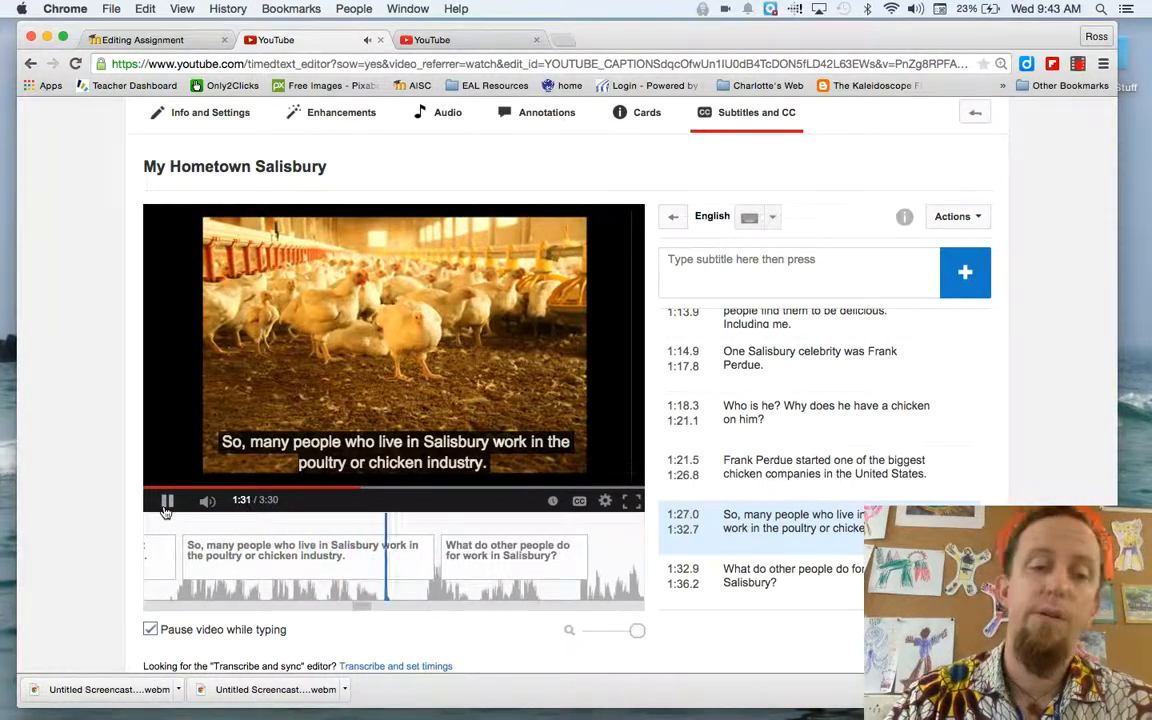
pyautogui.click(166, 510)
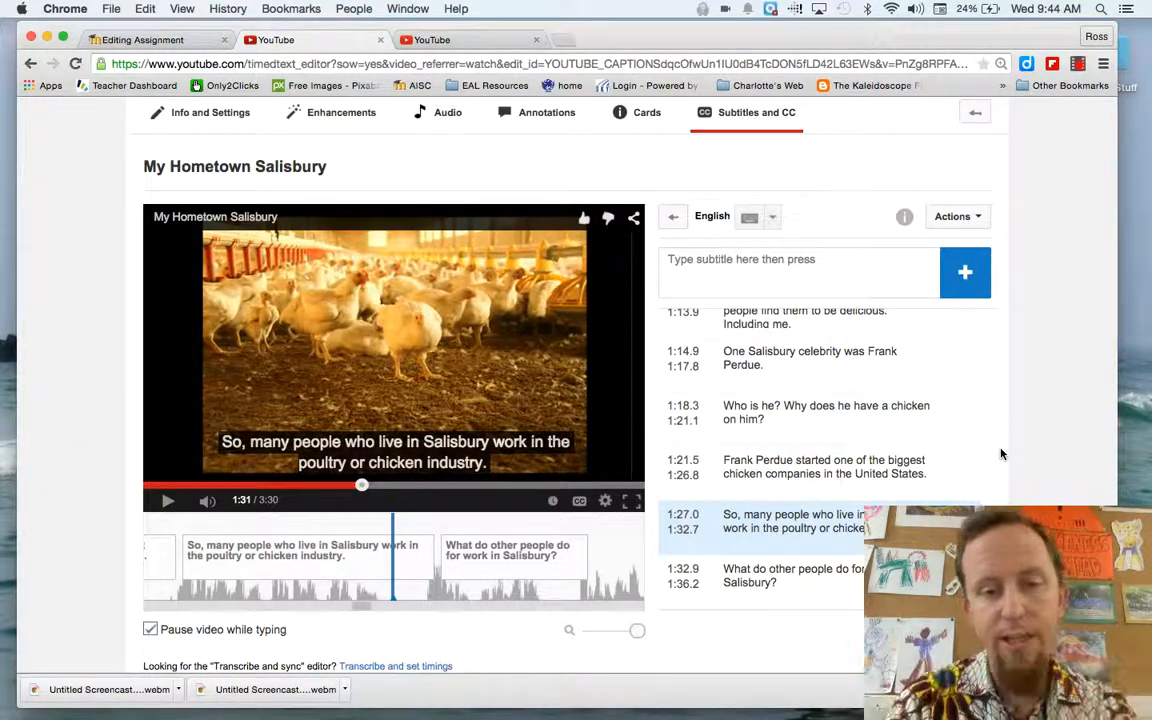
# Switch to the My Hometown: Salisbury EAP 1 tab and review its subtitle list and publishing options
pyautogui.moveTo(441, 582)
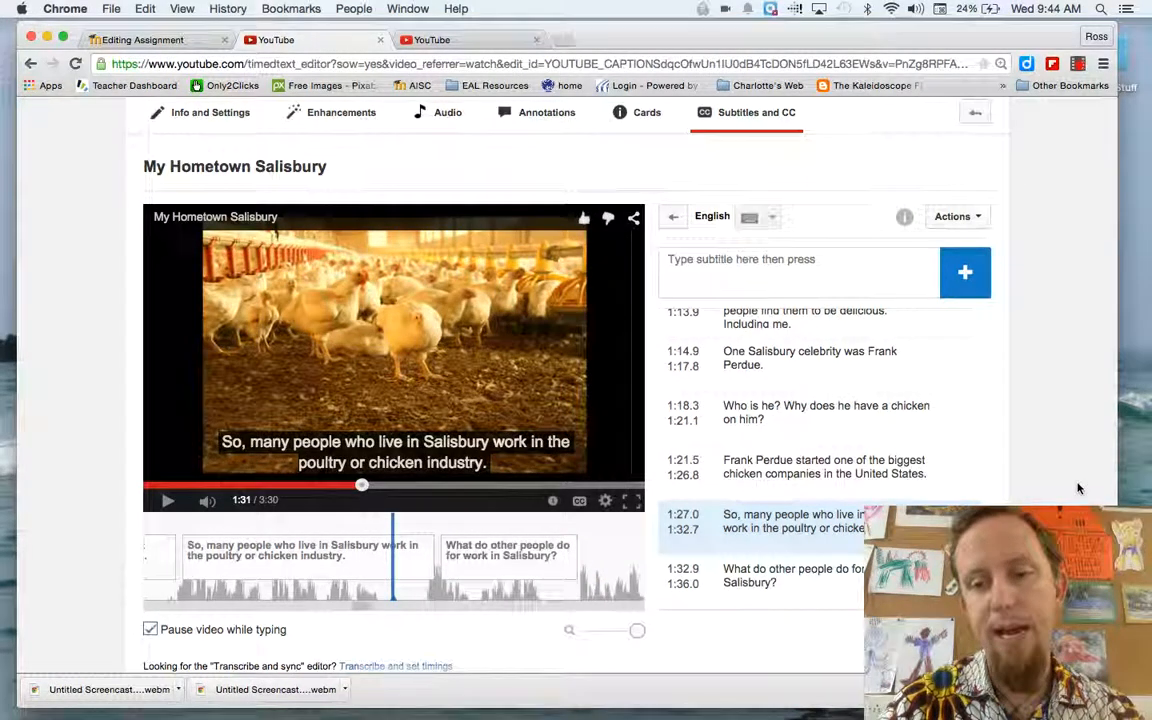
pyautogui.scroll(-3, 1078, 488)
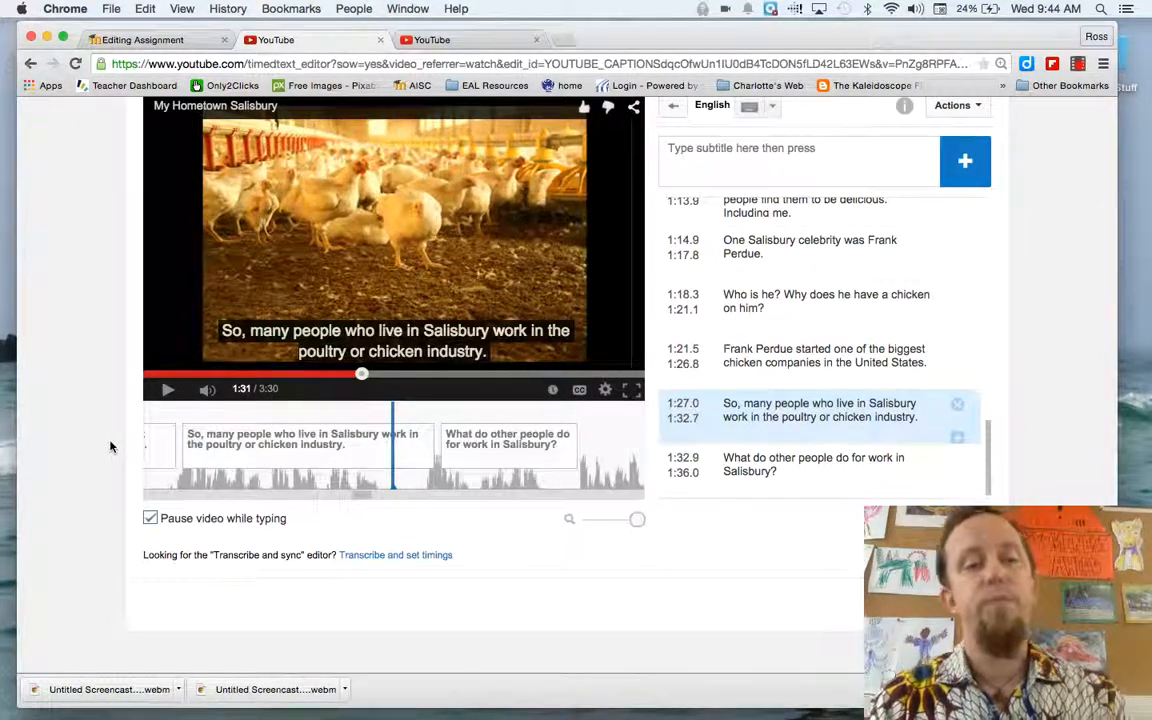
pyautogui.scroll(3, 110, 447)
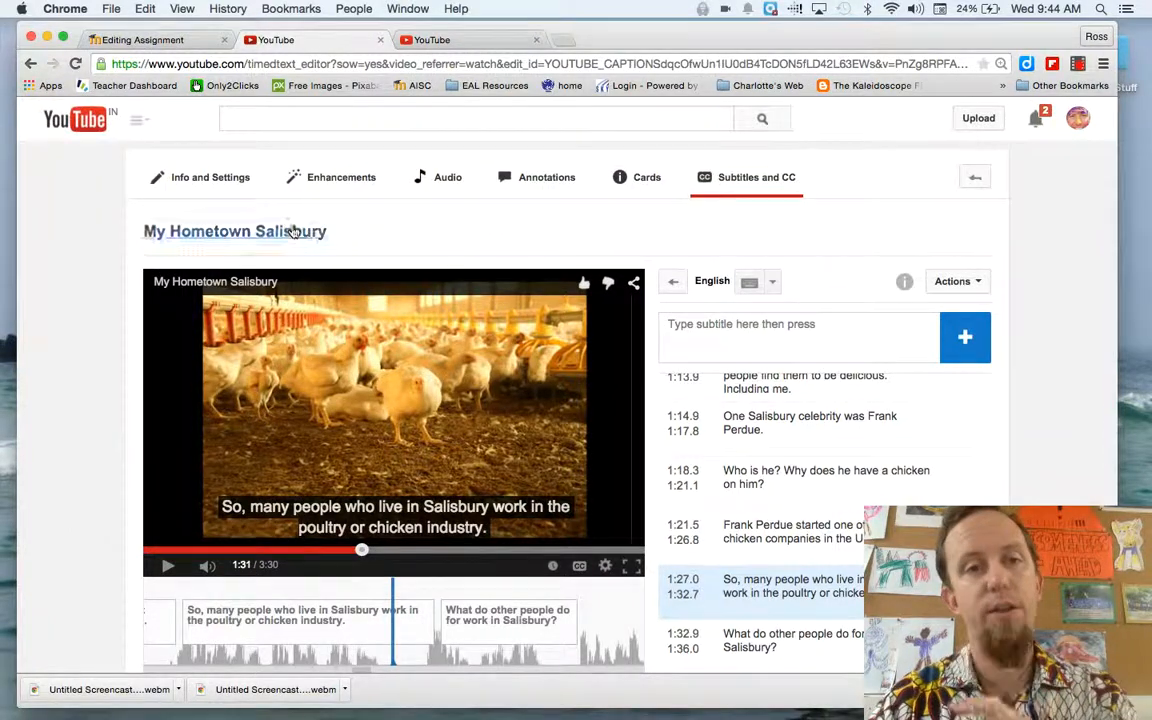
pyautogui.click(477, 40)
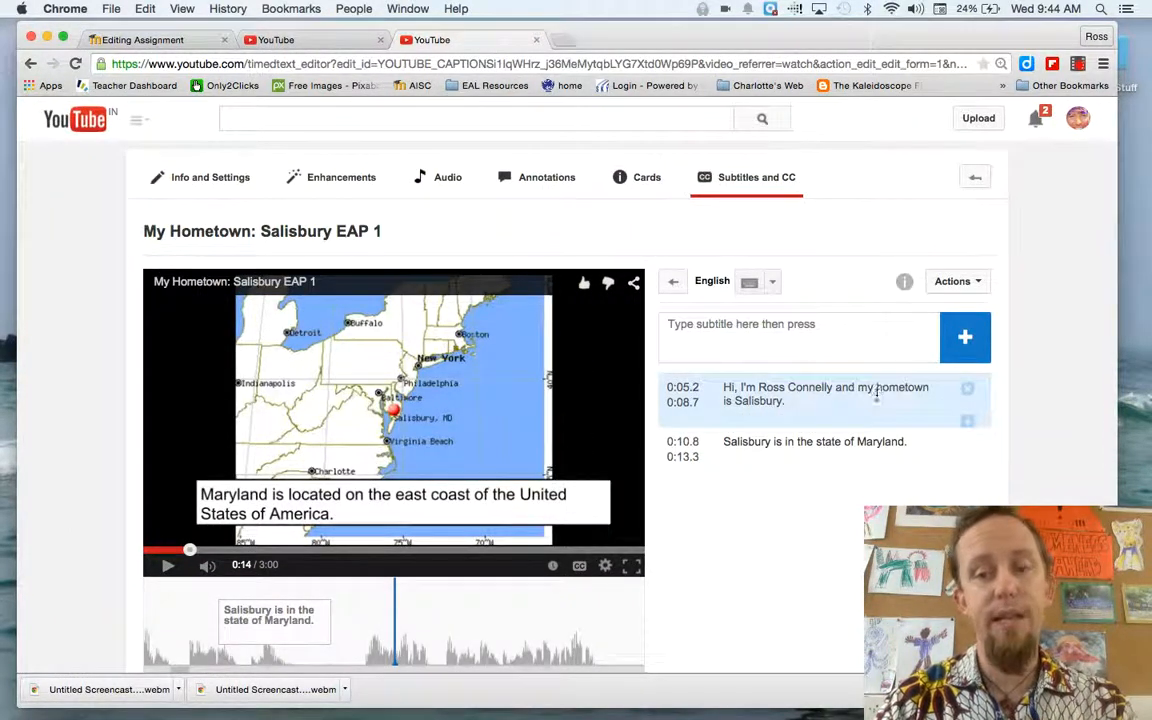
pyautogui.scroll(-3, 877, 400)
pyautogui.scroll(-2, 877, 400)
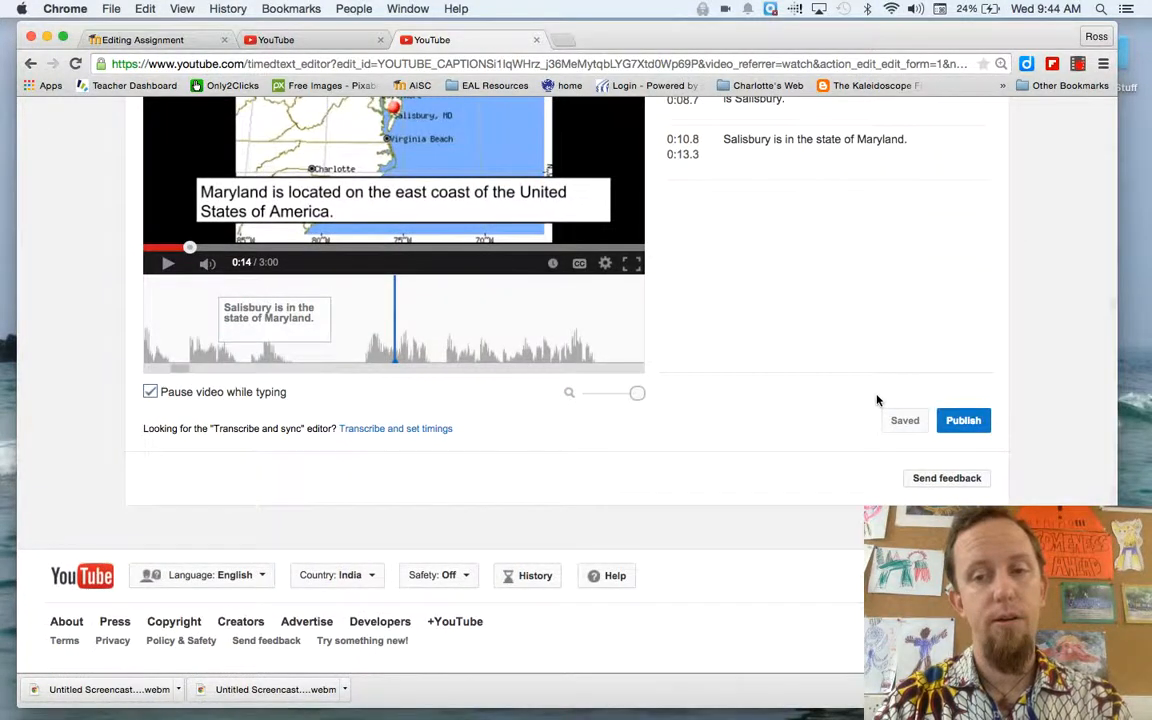
pyautogui.scroll(3, 877, 400)
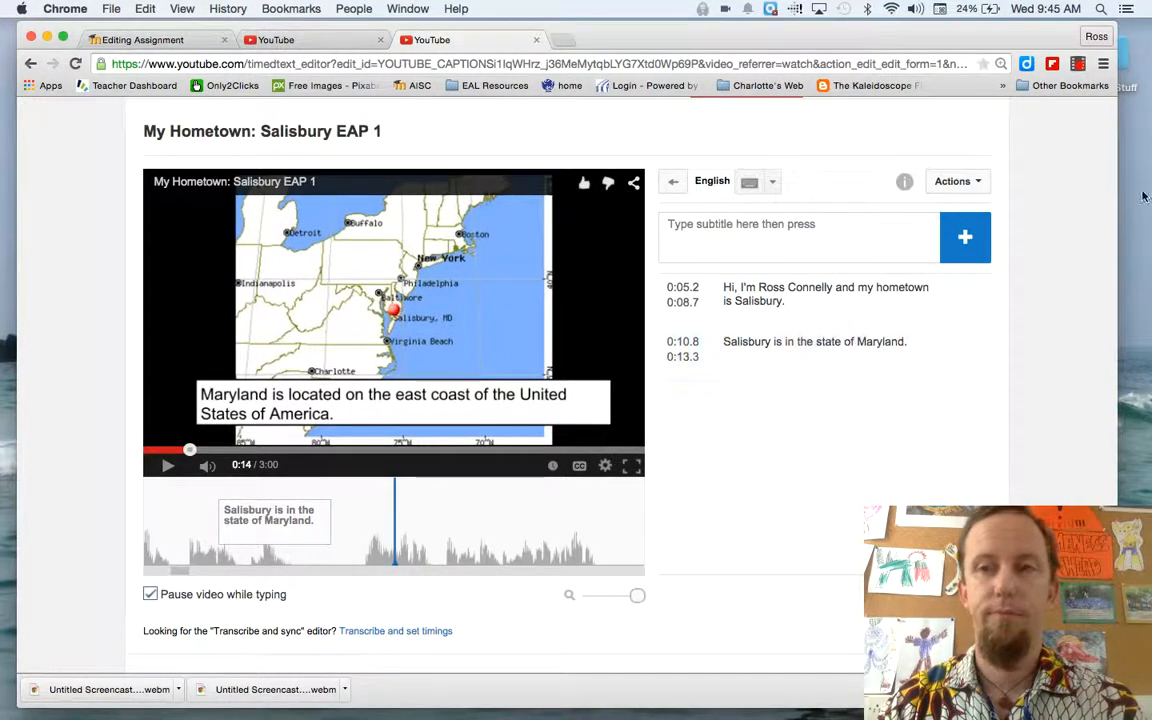
pyautogui.click(1077, 65)
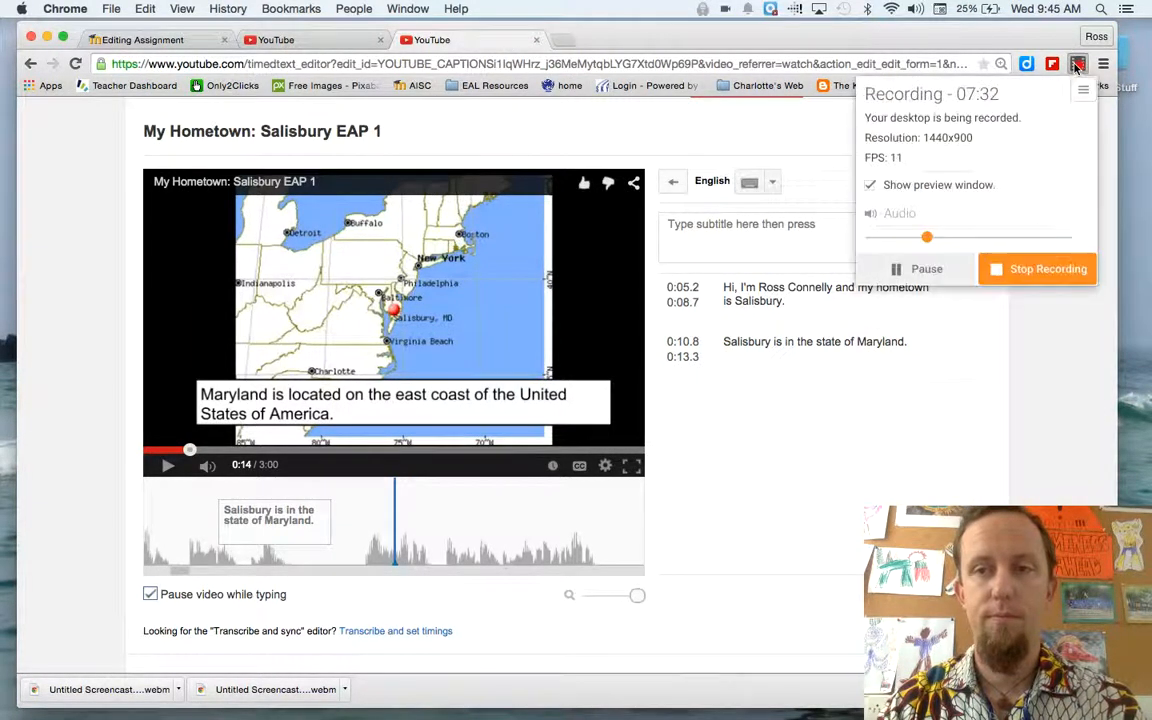